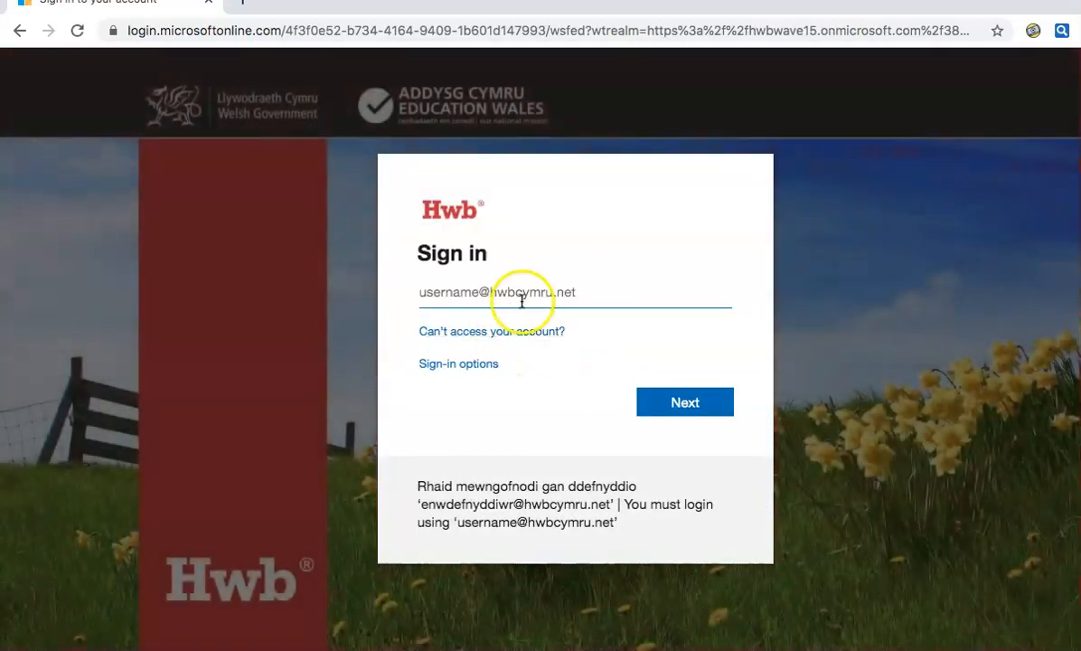
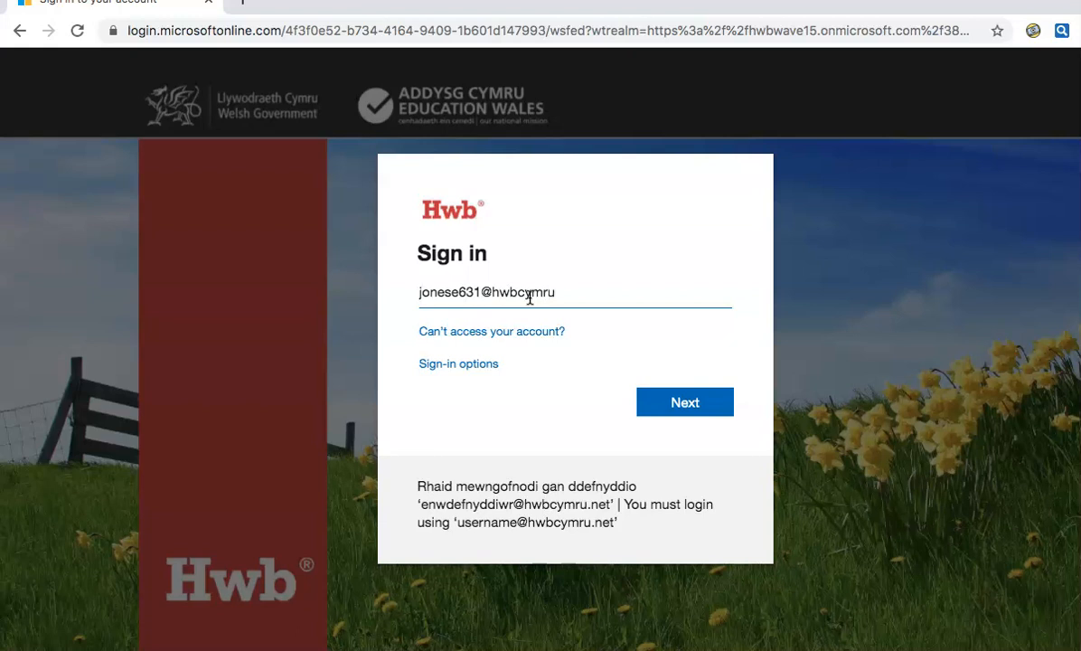
# Sign in to Hwb with the school account's username and password
pyautogui.write('et')
pyautogui.press('Return')
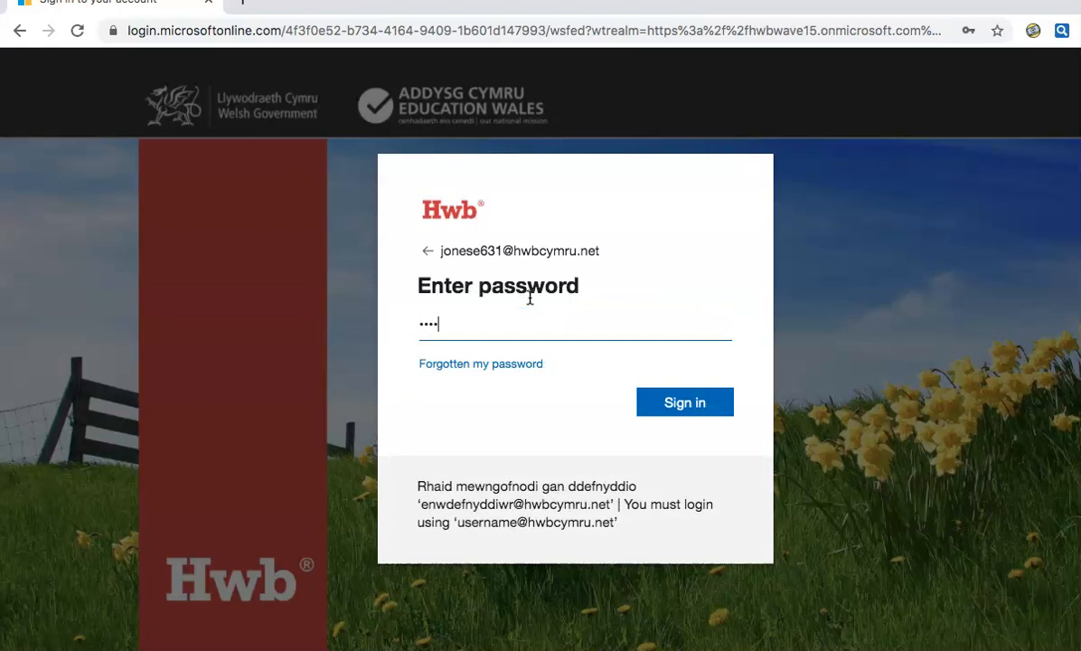
pyautogui.press('Return')
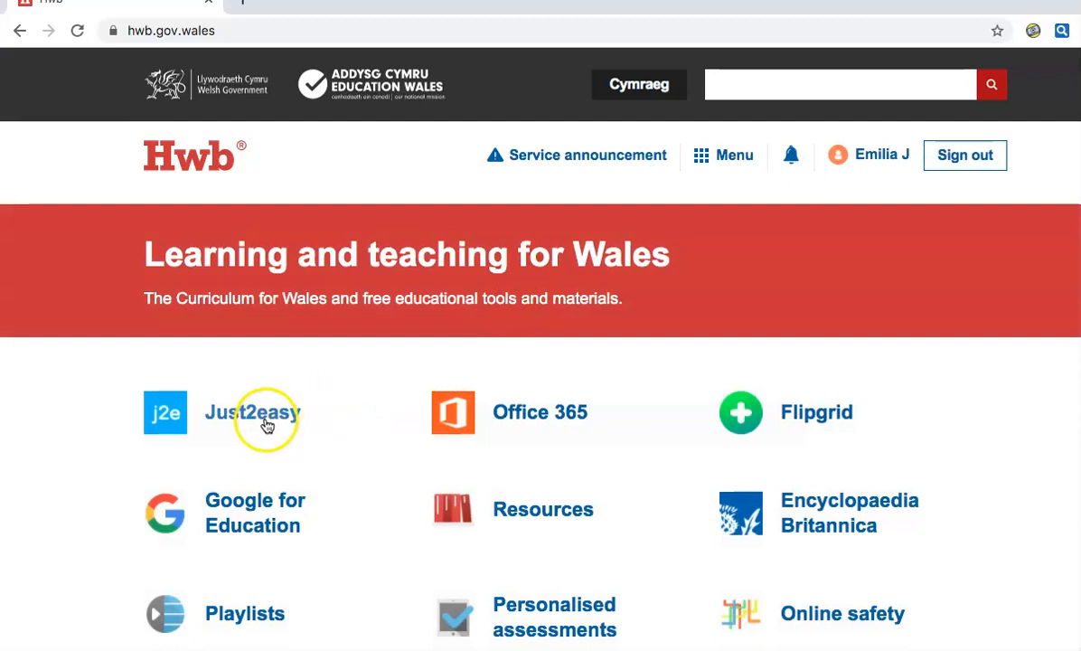
# Launch JIT5 from Just2easy through the Hwb services menu
pyautogui.click(746, 160)
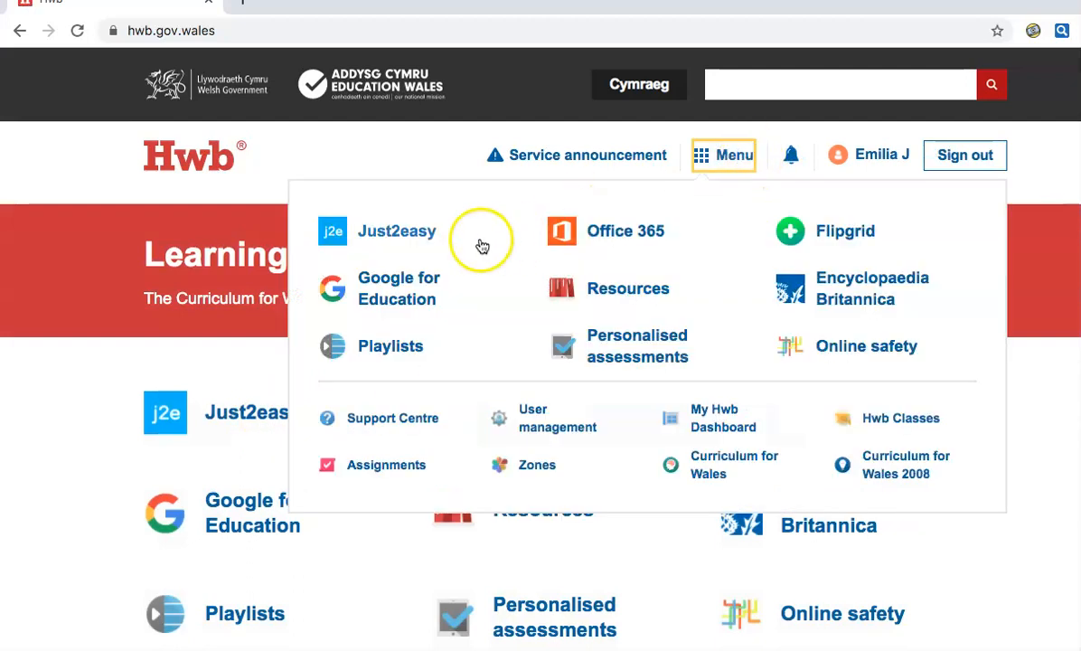
pyautogui.click(415, 239)
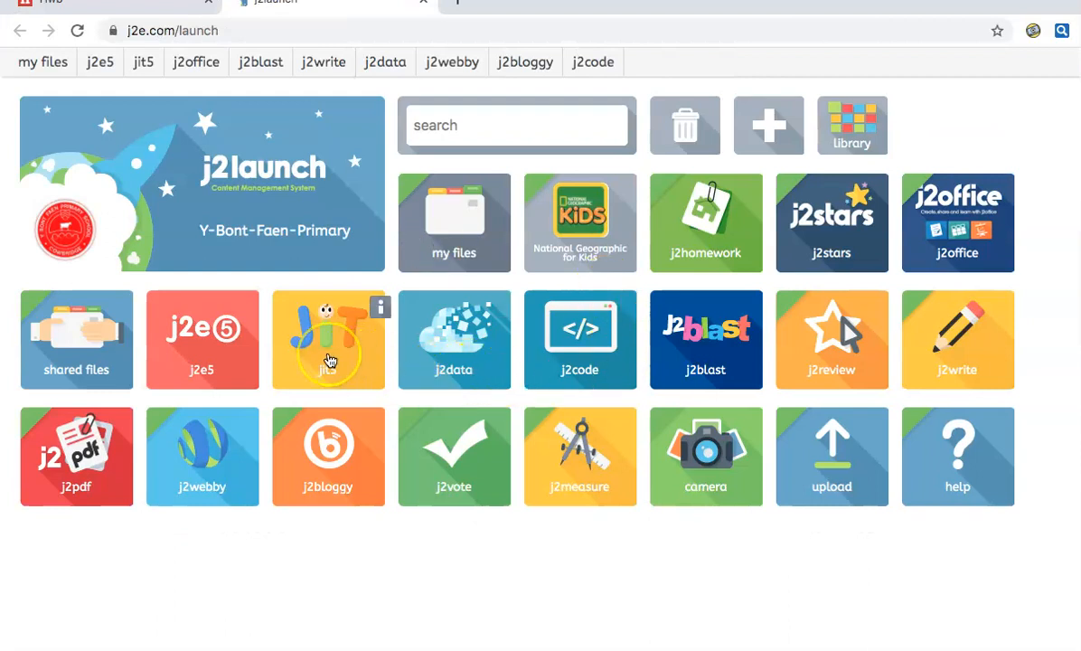
pyautogui.click(330, 362)
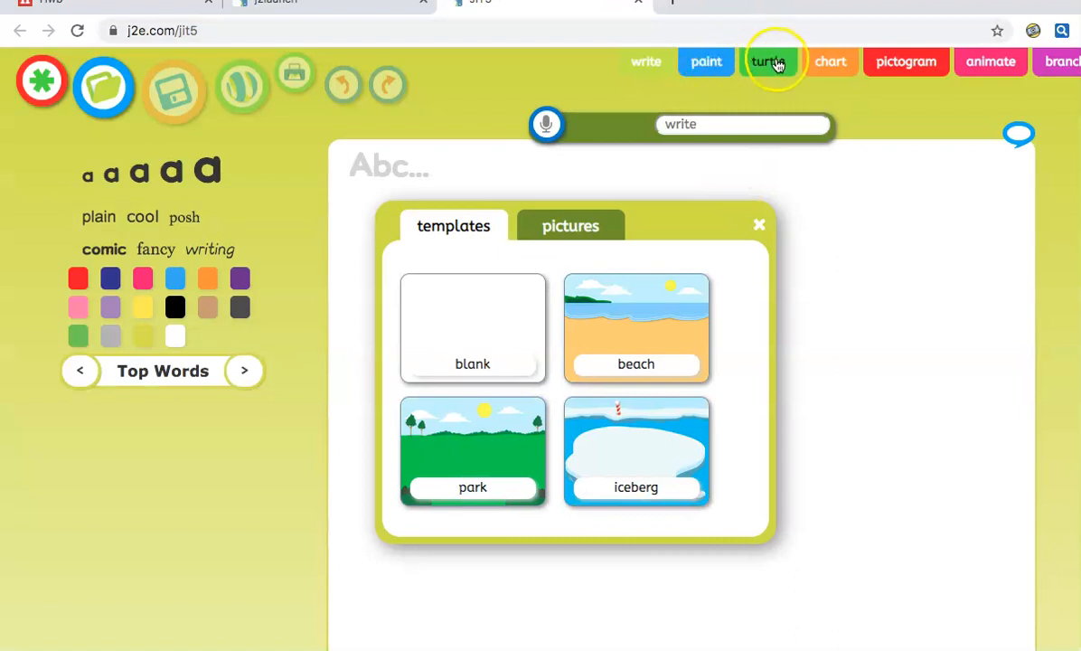
# In paint mode, browse the templates and picture sources, then start from the track template
pyautogui.click(716, 67)
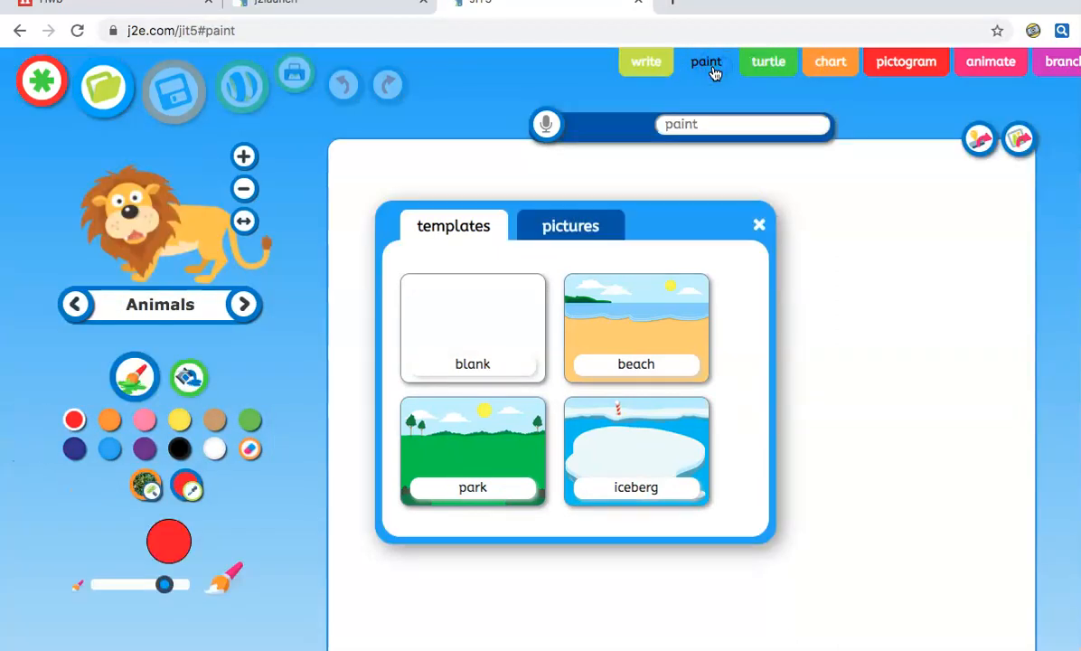
pyautogui.scroll(-3, 589, 437)
pyautogui.scroll(-10, 590, 438)
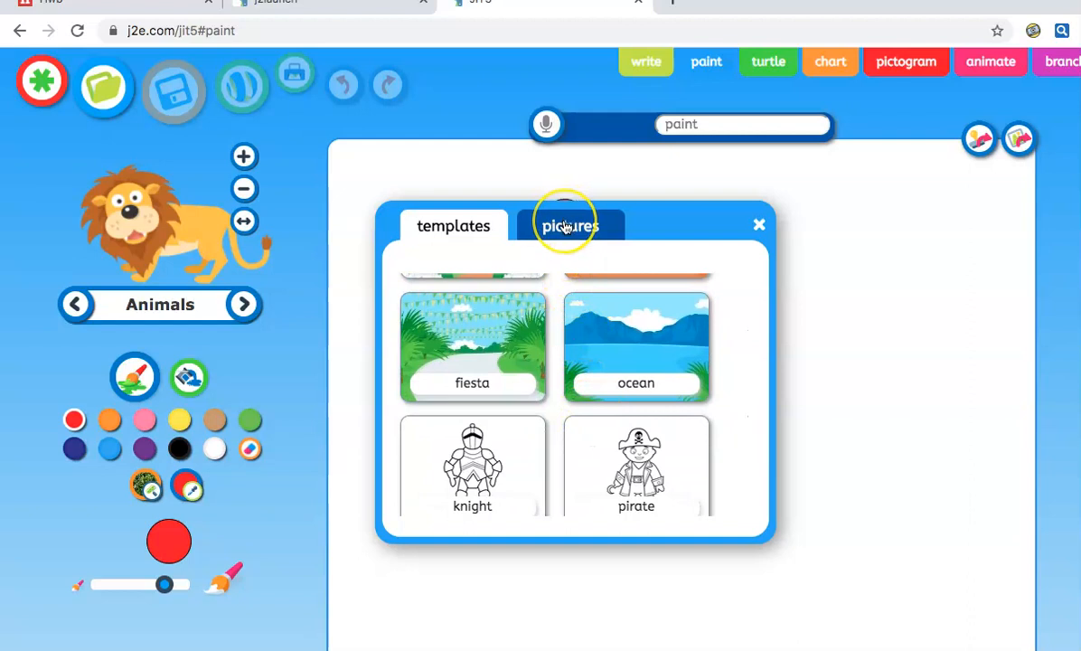
pyautogui.scroll(-8, 569, 303)
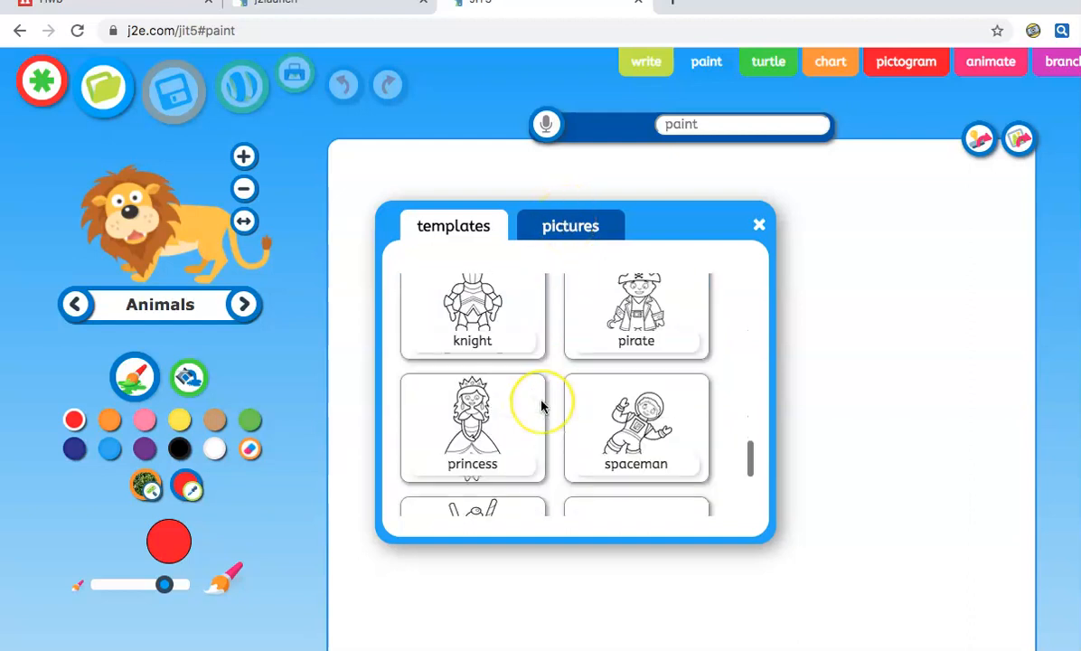
pyautogui.scroll(3, 542, 334)
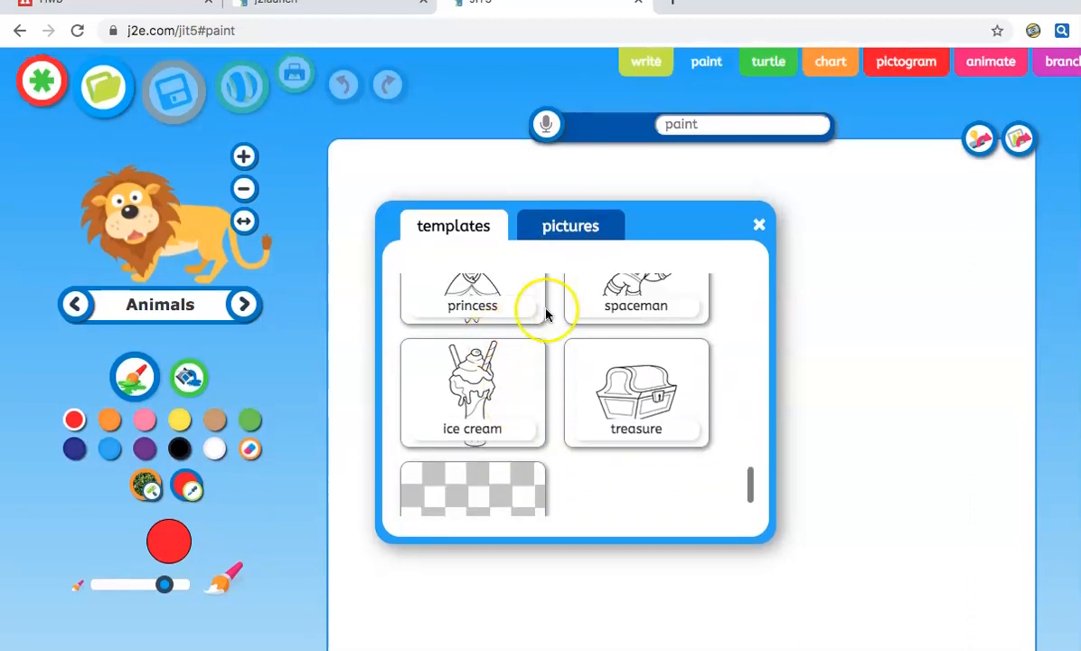
pyautogui.click(577, 229)
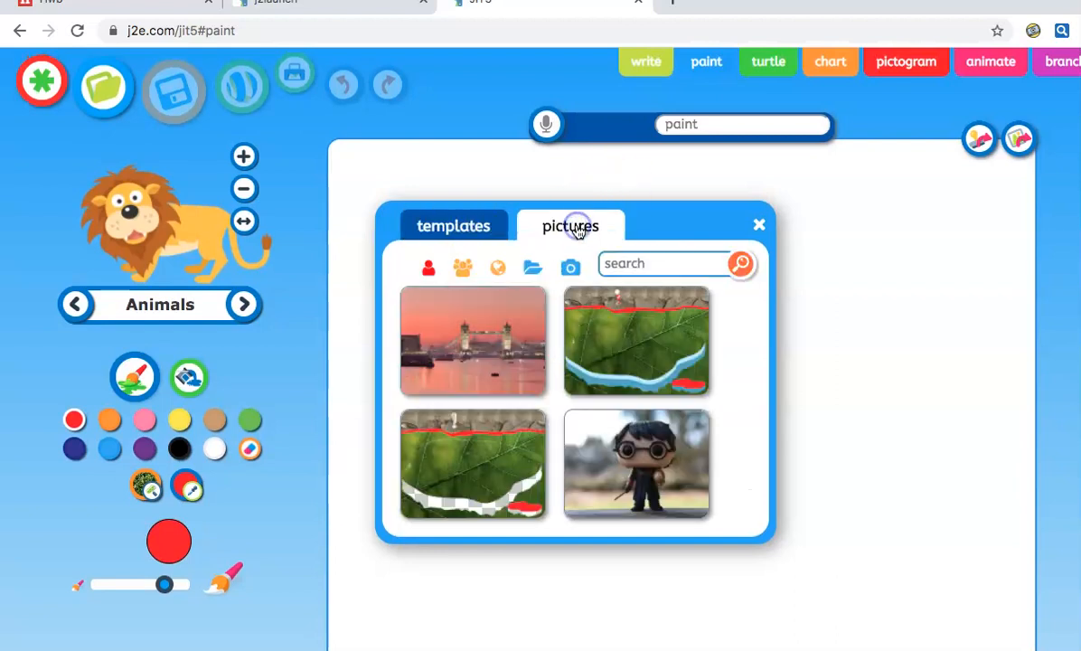
pyautogui.click(496, 269)
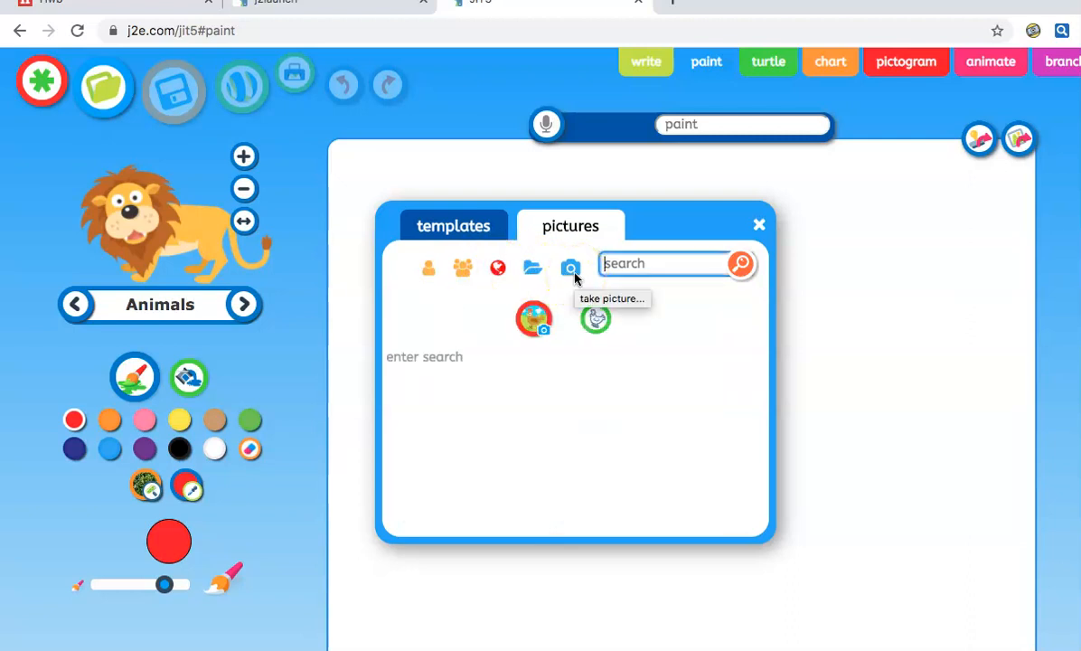
pyautogui.click(449, 221)
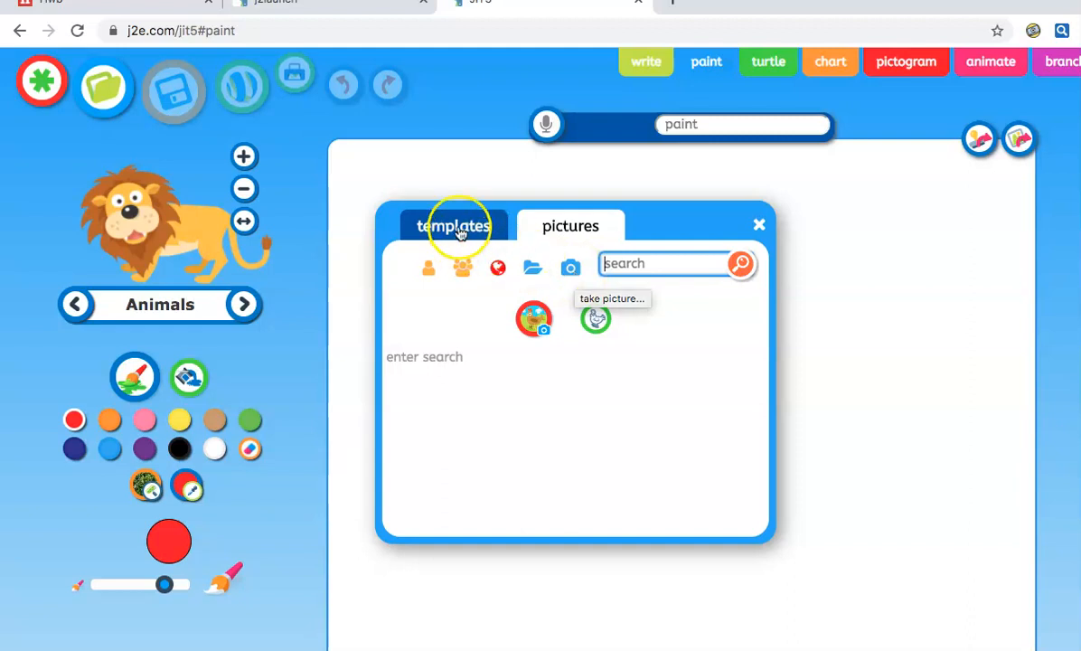
pyautogui.scroll(-5, 556, 346)
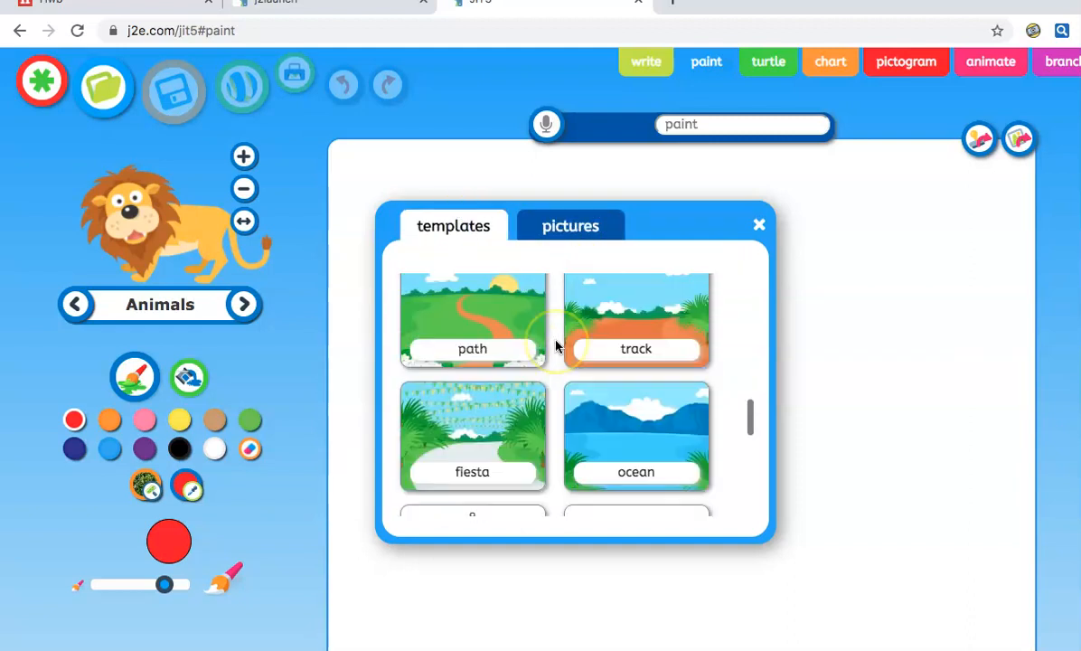
pyautogui.click(605, 337)
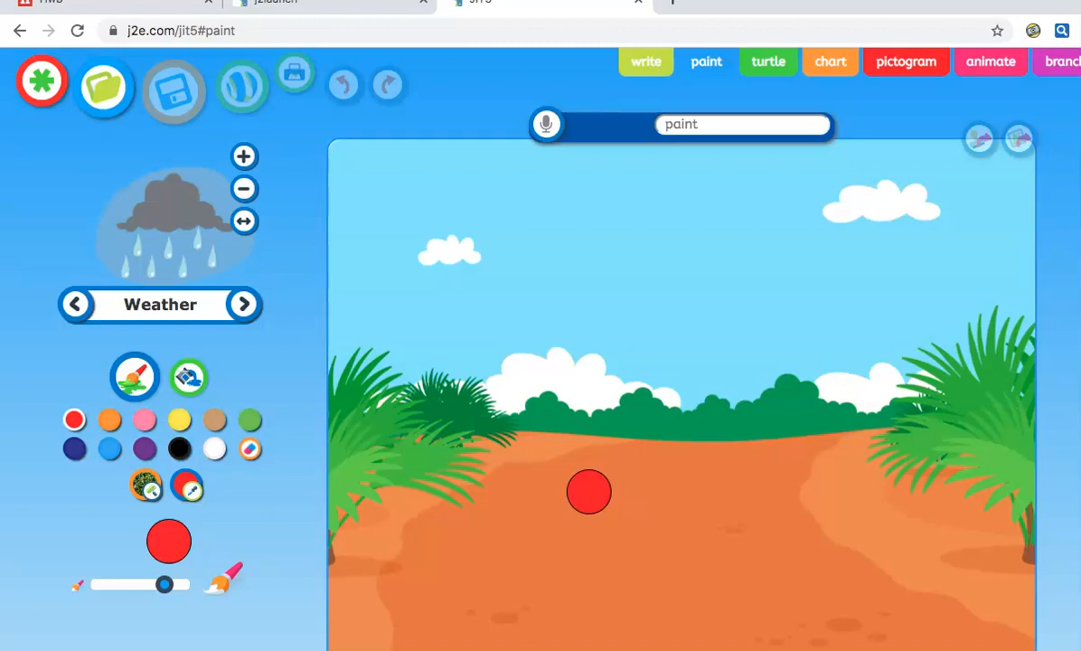
# Step through the Weather stamps to the sun, browsing the categories but staying on Weather
pyautogui.click(78, 306)
pyautogui.click(78, 305)
pyautogui.click(77, 305)
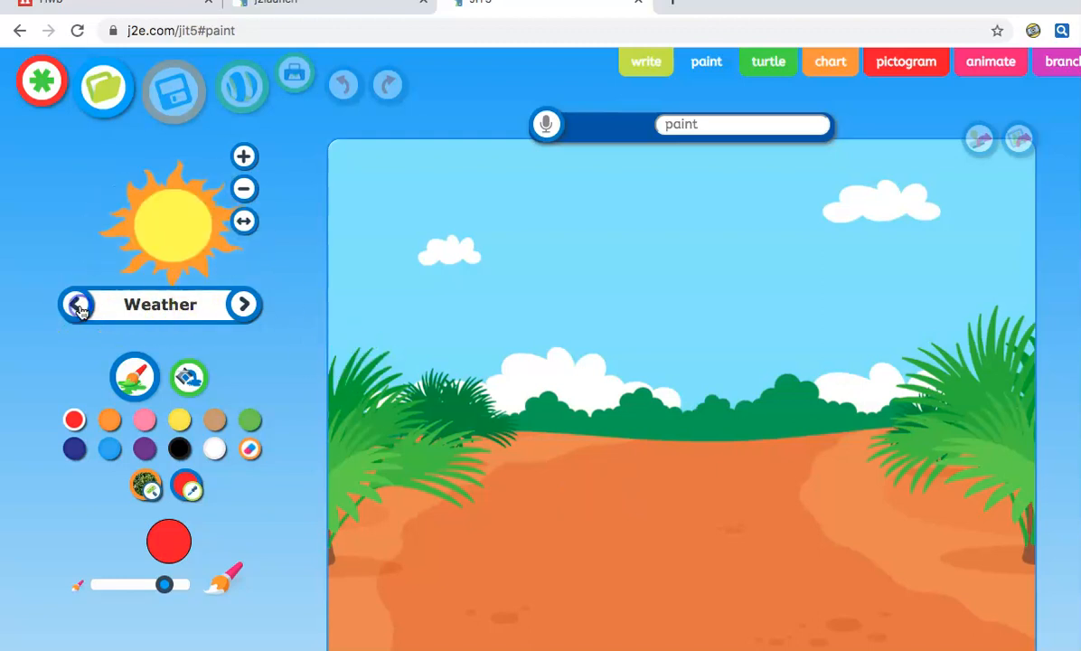
pyautogui.click(148, 307)
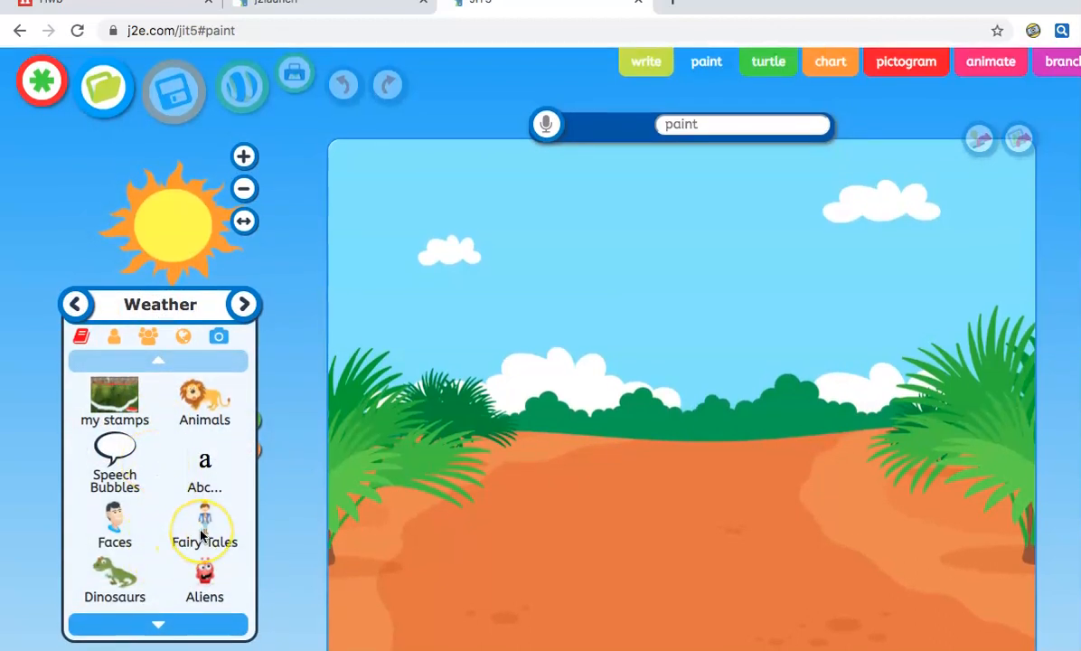
pyautogui.click(158, 625)
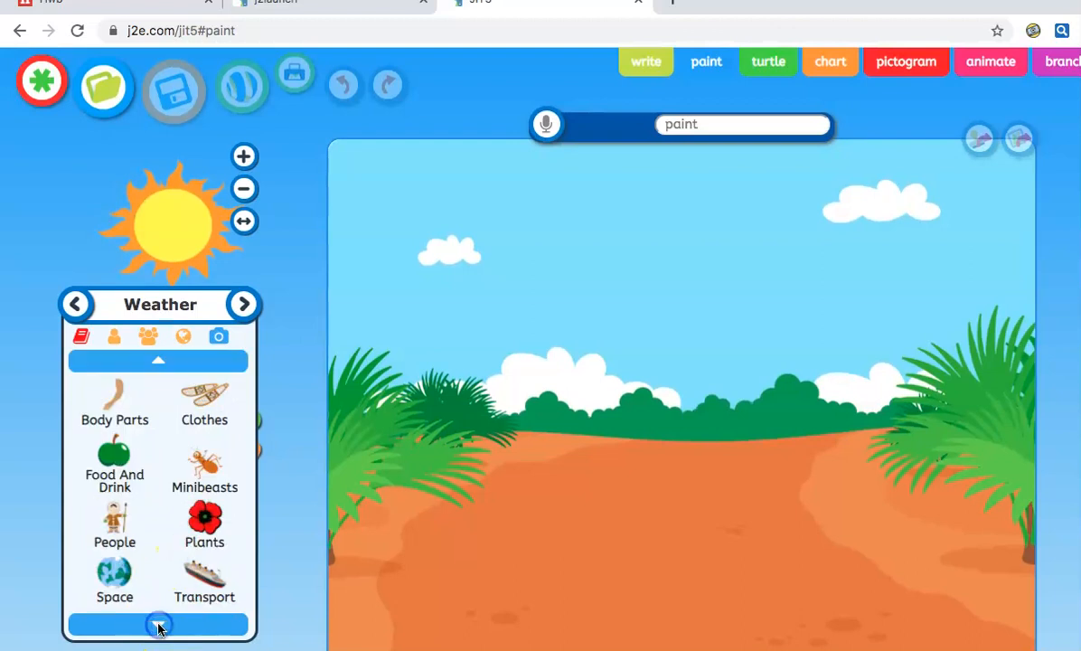
pyautogui.click(159, 627)
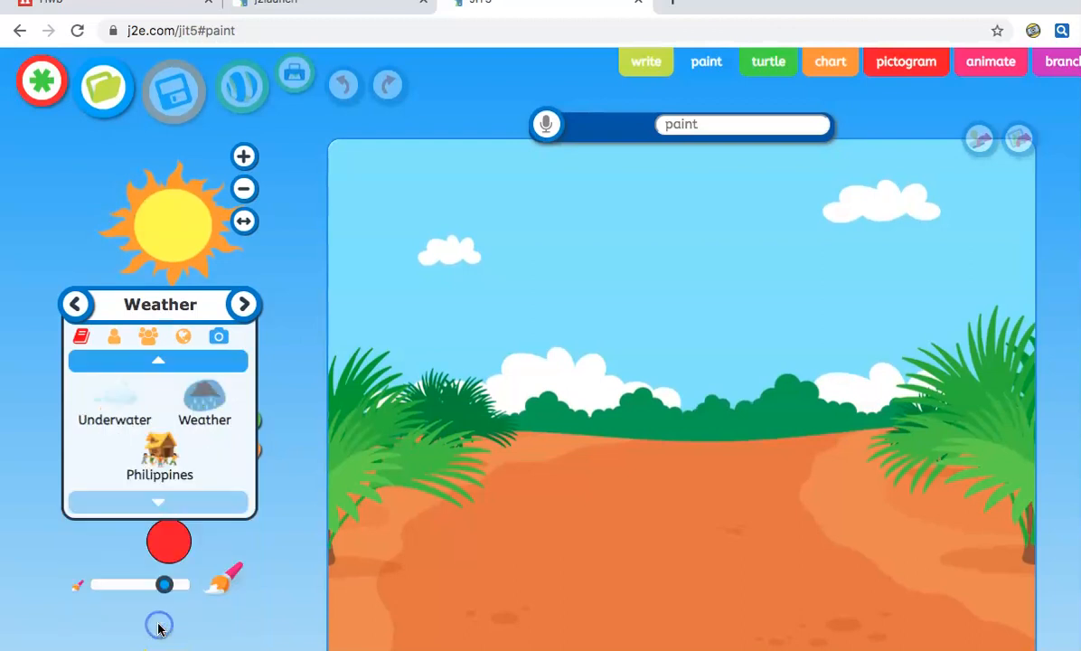
pyautogui.click(142, 363)
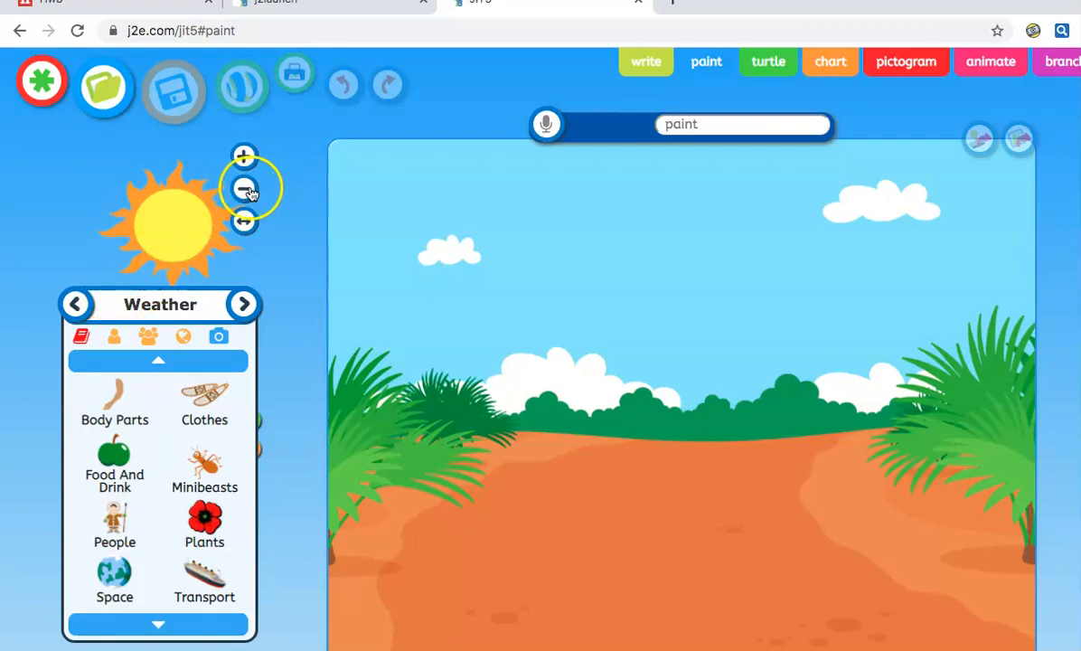
pyautogui.click(186, 313)
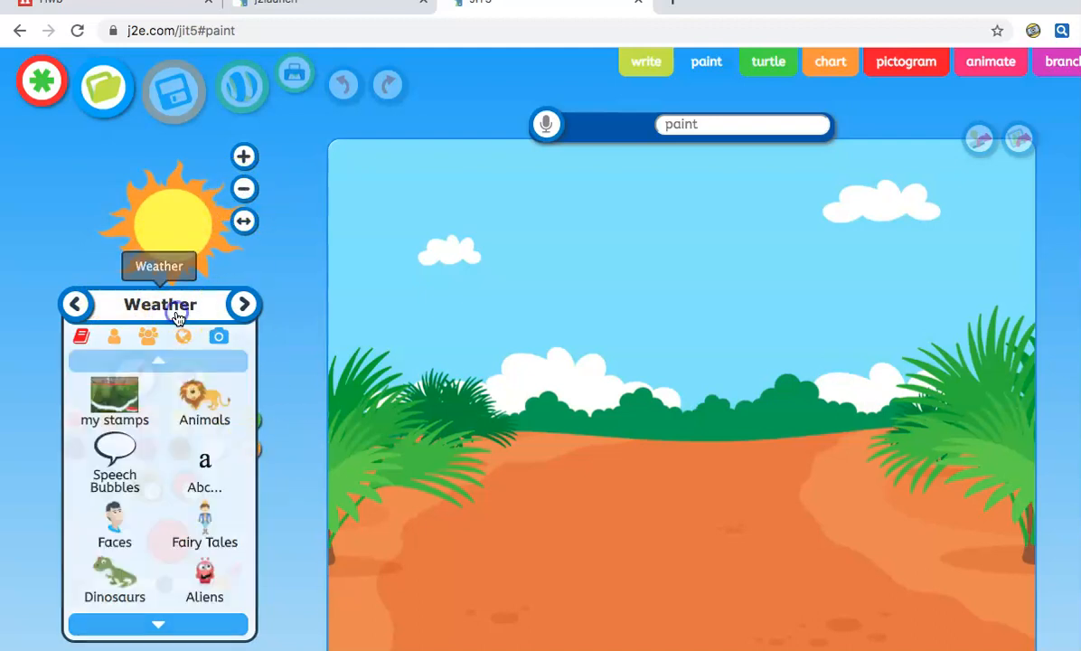
# Resize and mirror the sun stamp, then stamp a sun in the upper-right sky
pyautogui.click(246, 166)
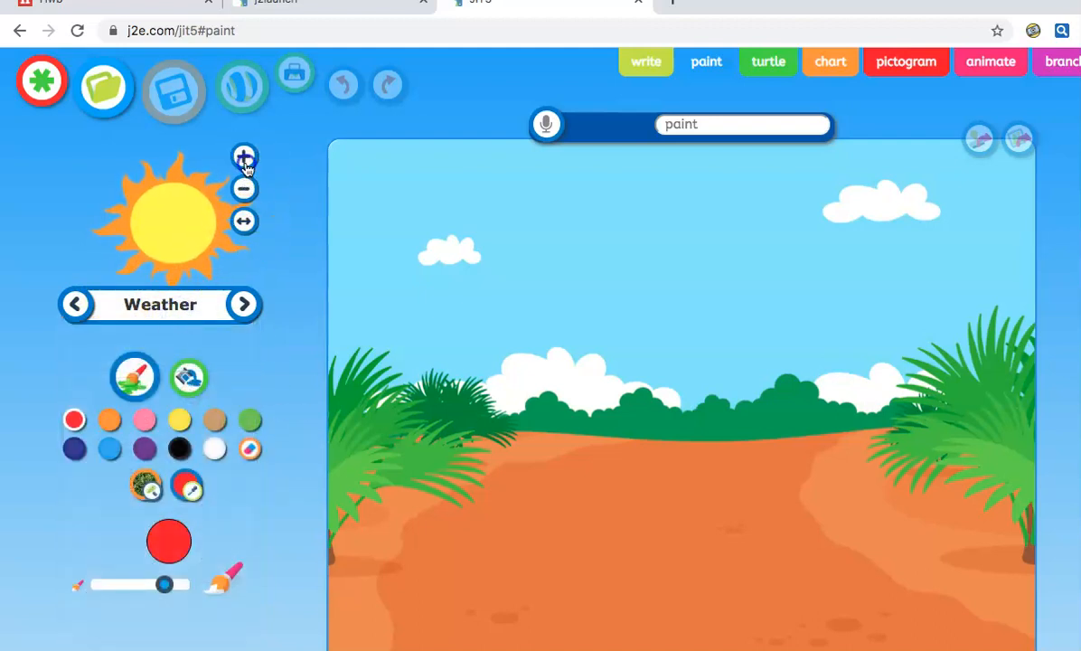
pyautogui.click(247, 166)
pyautogui.click(247, 166)
pyautogui.click(247, 167)
pyautogui.click(247, 191)
pyautogui.click(247, 190)
pyautogui.click(247, 191)
pyautogui.click(247, 191)
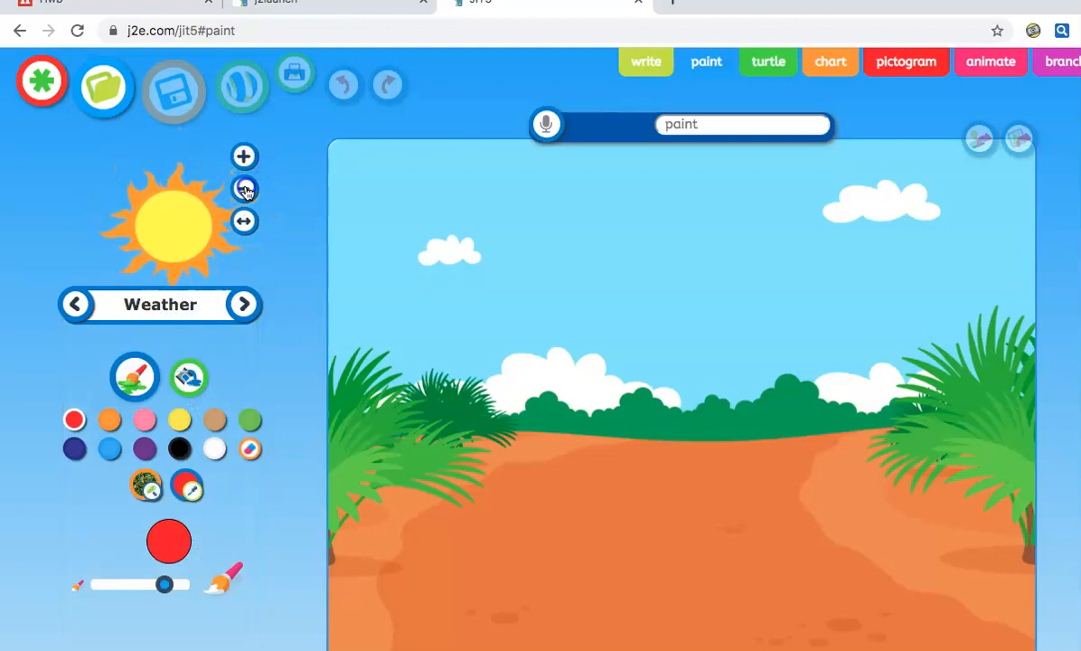
pyautogui.click(247, 191)
pyautogui.click(246, 191)
pyautogui.click(246, 190)
pyautogui.click(244, 225)
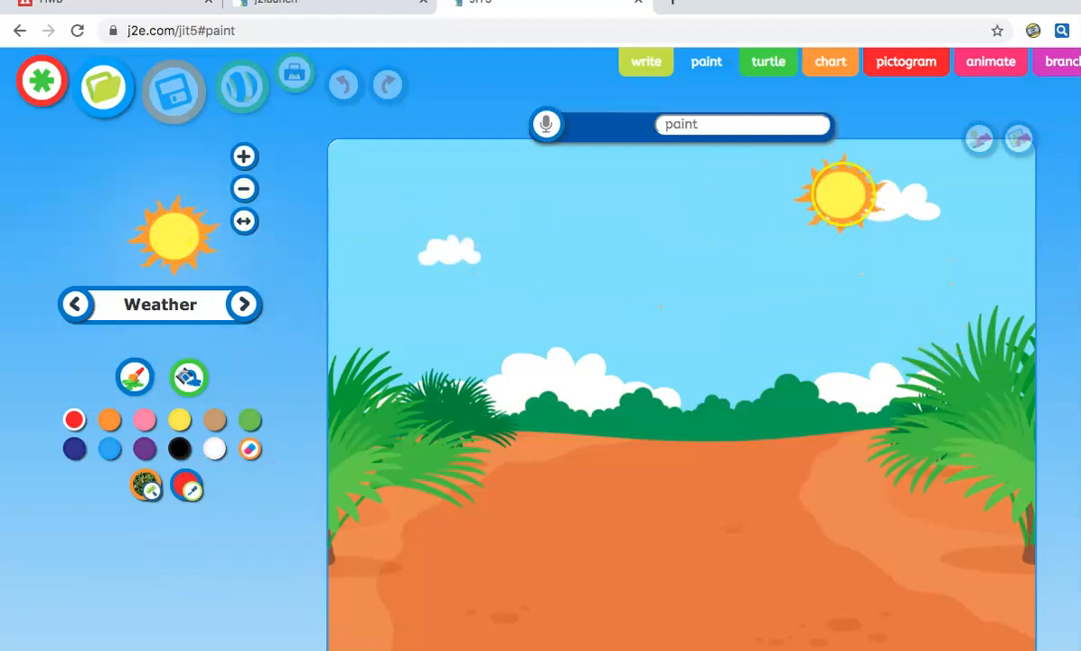
pyautogui.click(920, 260)
# Choose the Animals badger stamp, flip it, and shrink it to the smallest size
pyautogui.click(81, 331)
pyautogui.click(155, 306)
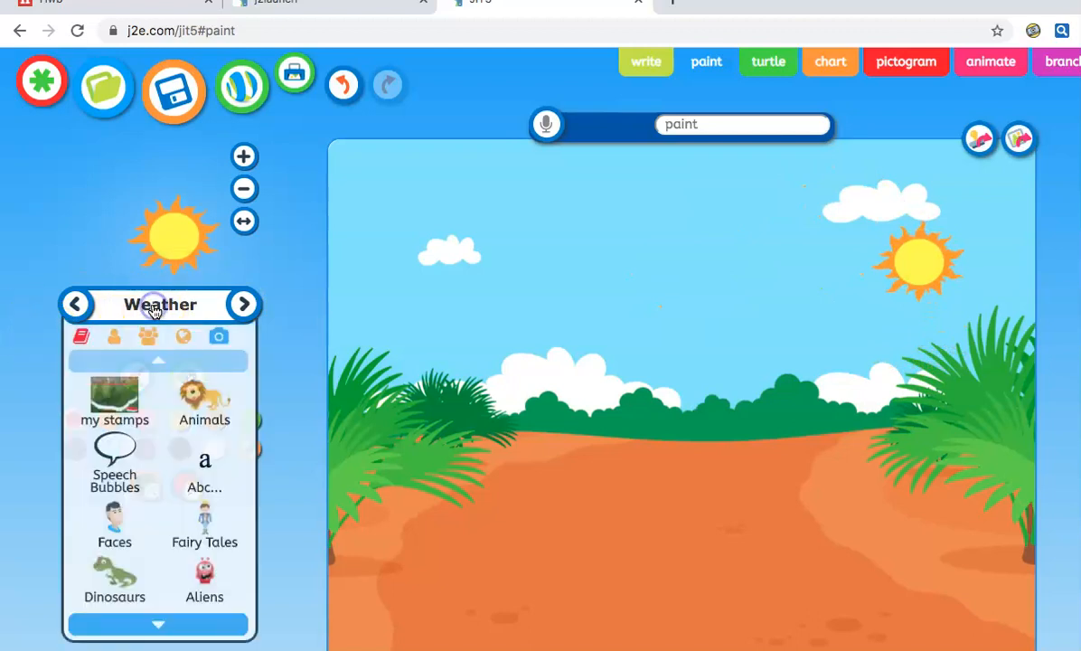
pyautogui.click(192, 412)
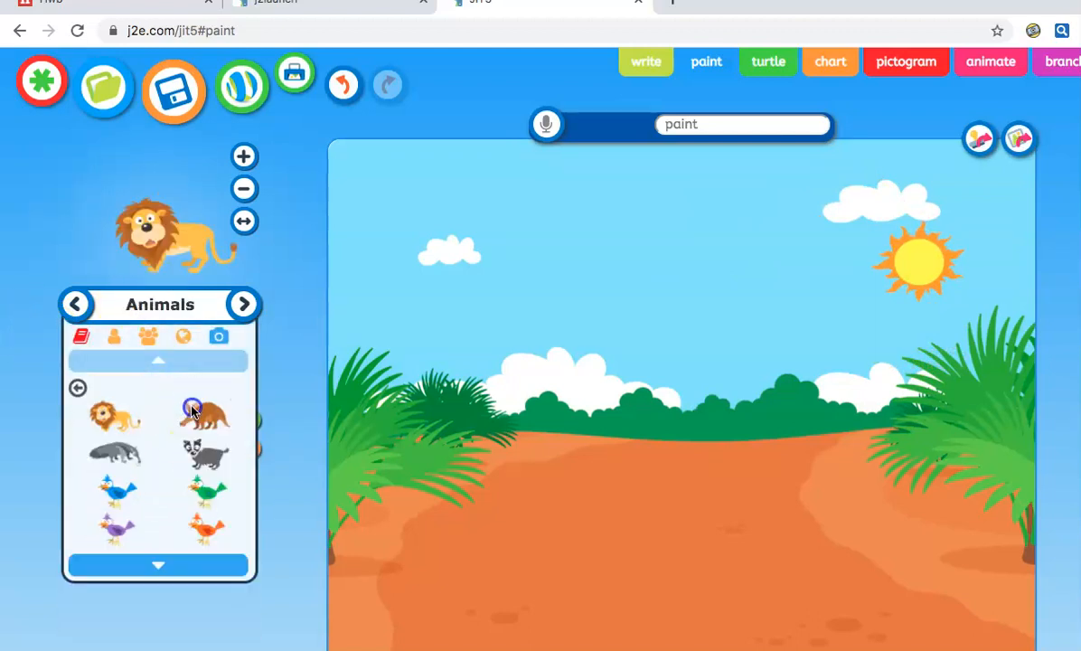
pyautogui.click(207, 463)
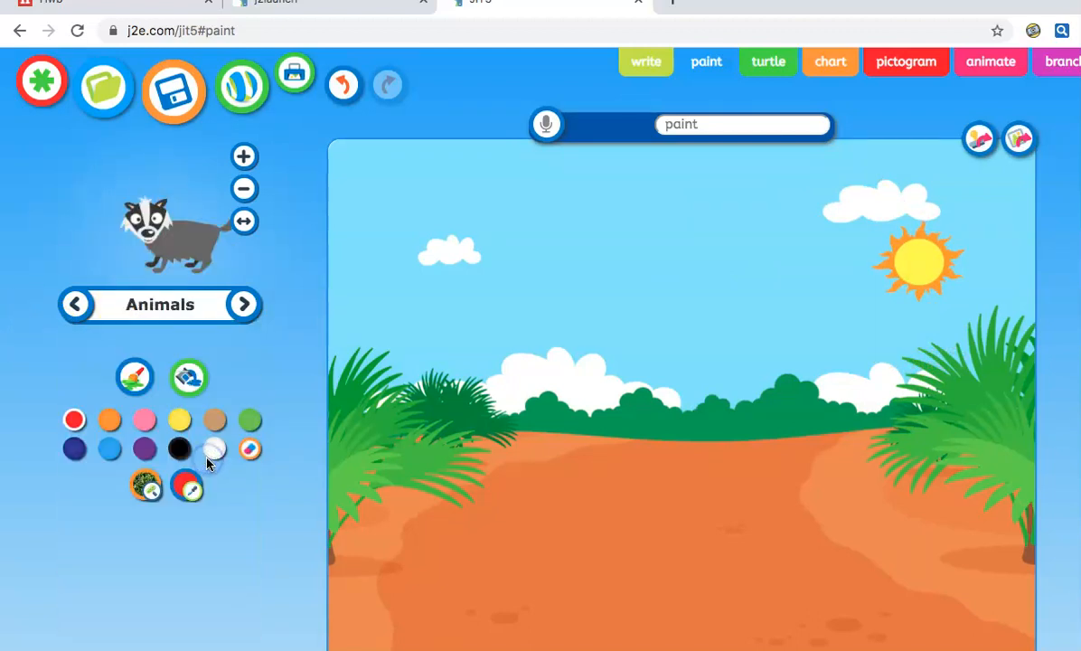
pyautogui.click(245, 220)
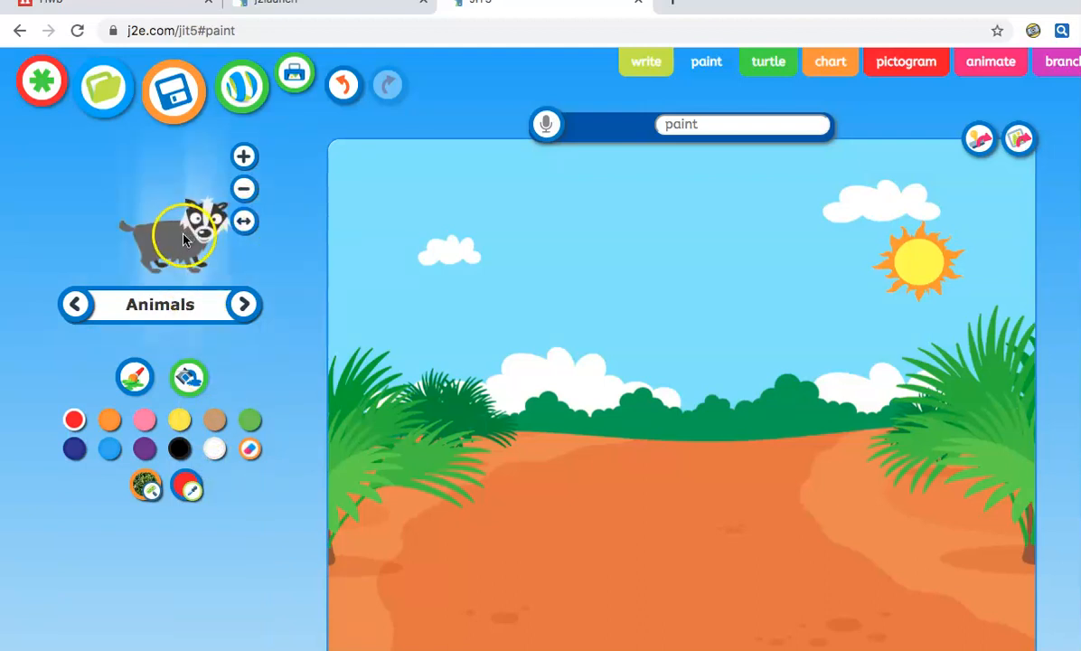
pyautogui.click(244, 188)
pyautogui.click(243, 188)
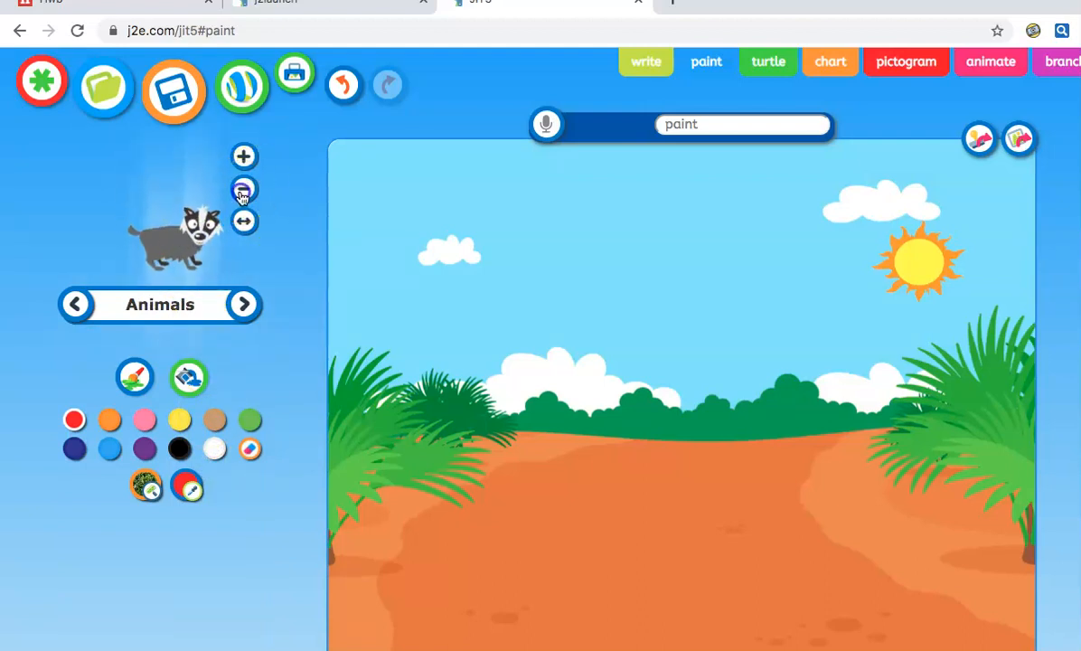
pyautogui.click(243, 188)
pyautogui.click(173, 249)
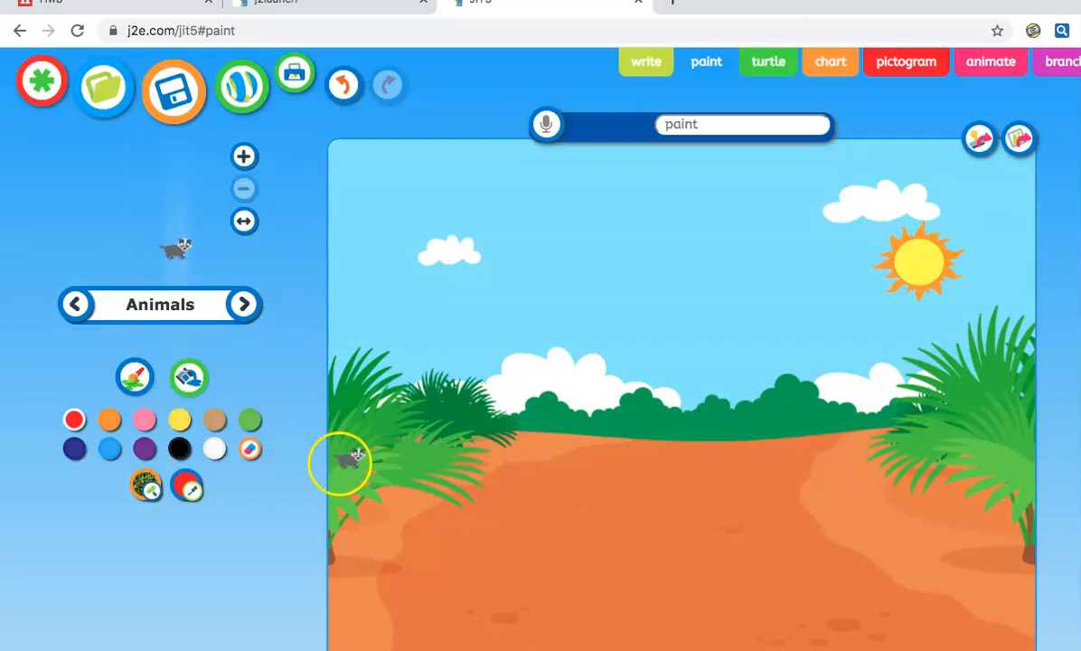
# Select the brush, make it thinner, and set its colour to navy after trying others
pyautogui.click(136, 378)
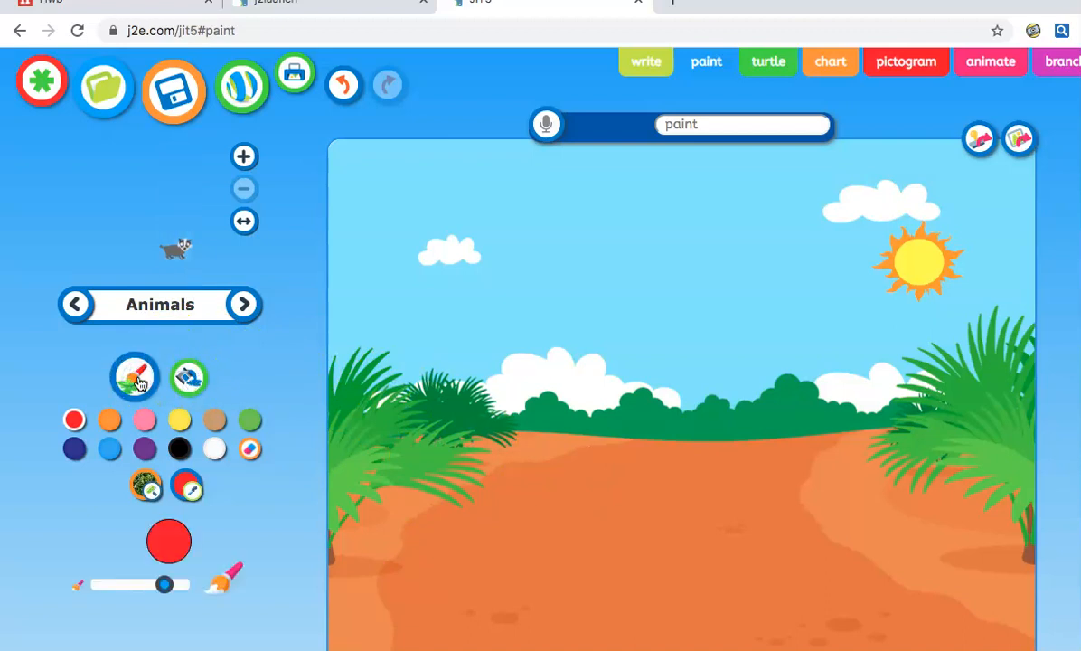
pyautogui.click(109, 419)
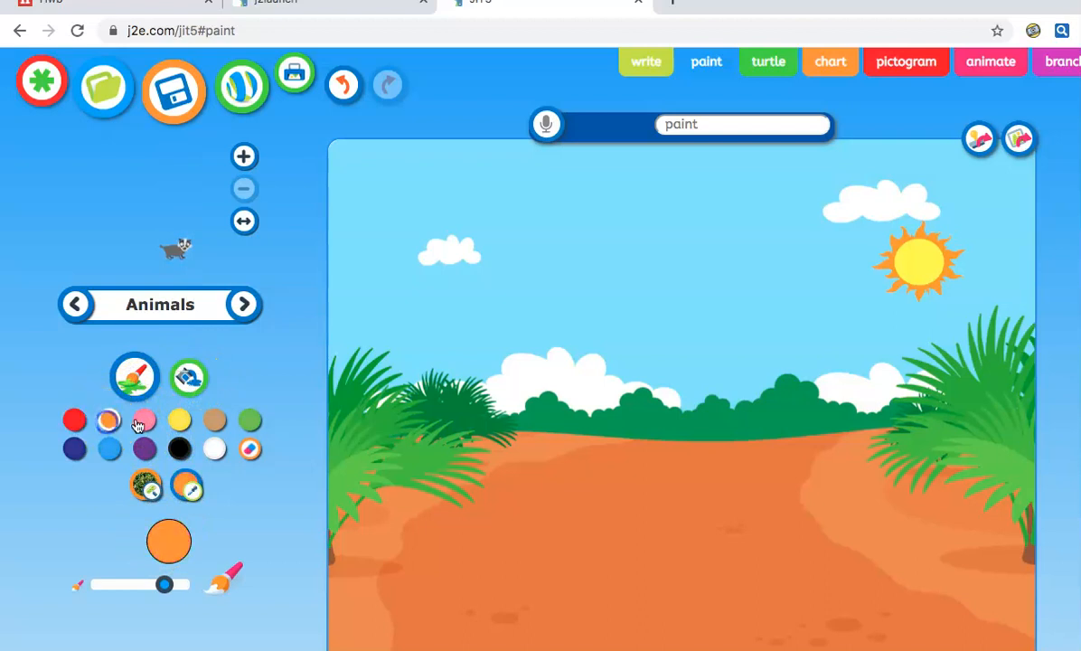
pyautogui.click(179, 419)
pyautogui.click(217, 420)
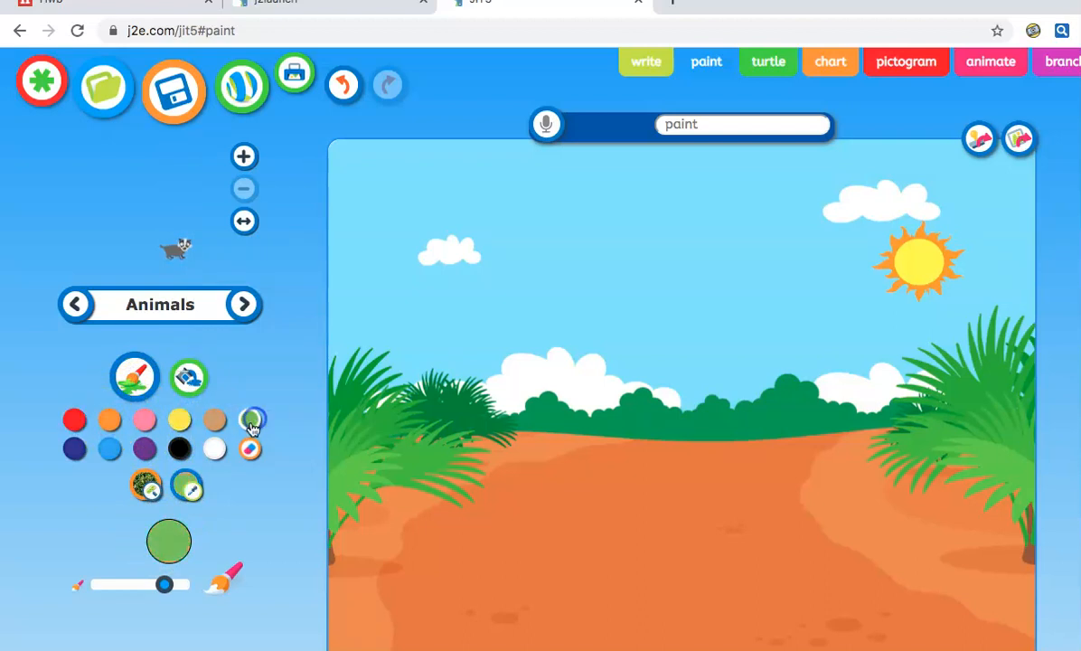
pyautogui.click(214, 449)
pyautogui.moveTo(164, 585); pyautogui.dragTo(123, 586)
pyautogui.click(74, 449)
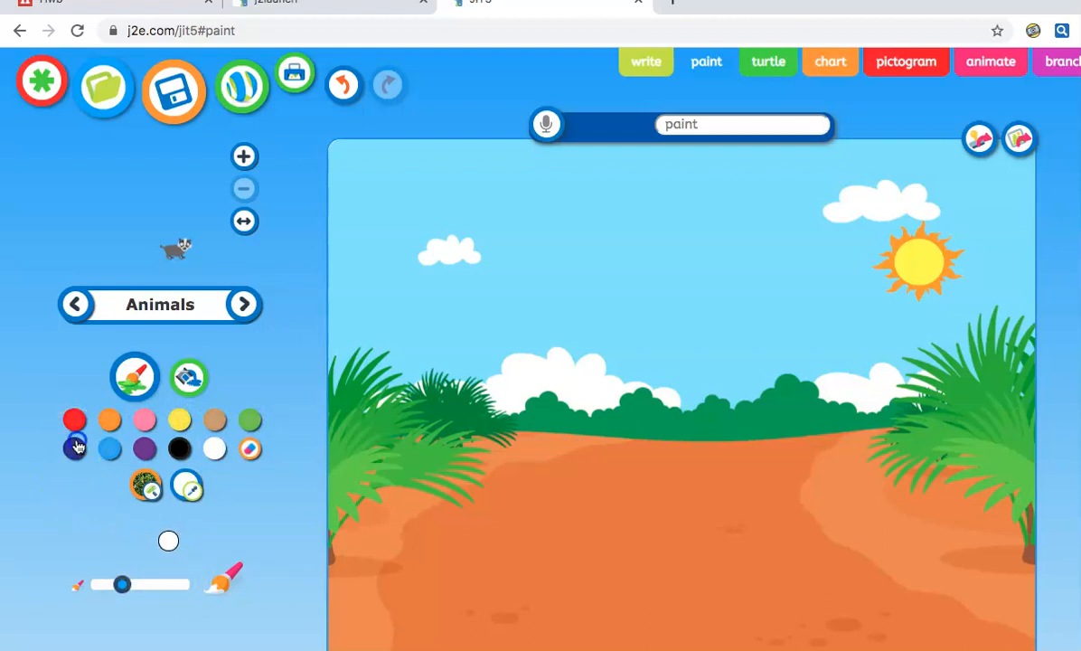
# Paint a thin navy outline, a thick navy loop and a dot, then choose grass texture
pyautogui.moveTo(514, 489); pyautogui.dragTo(443, 489)
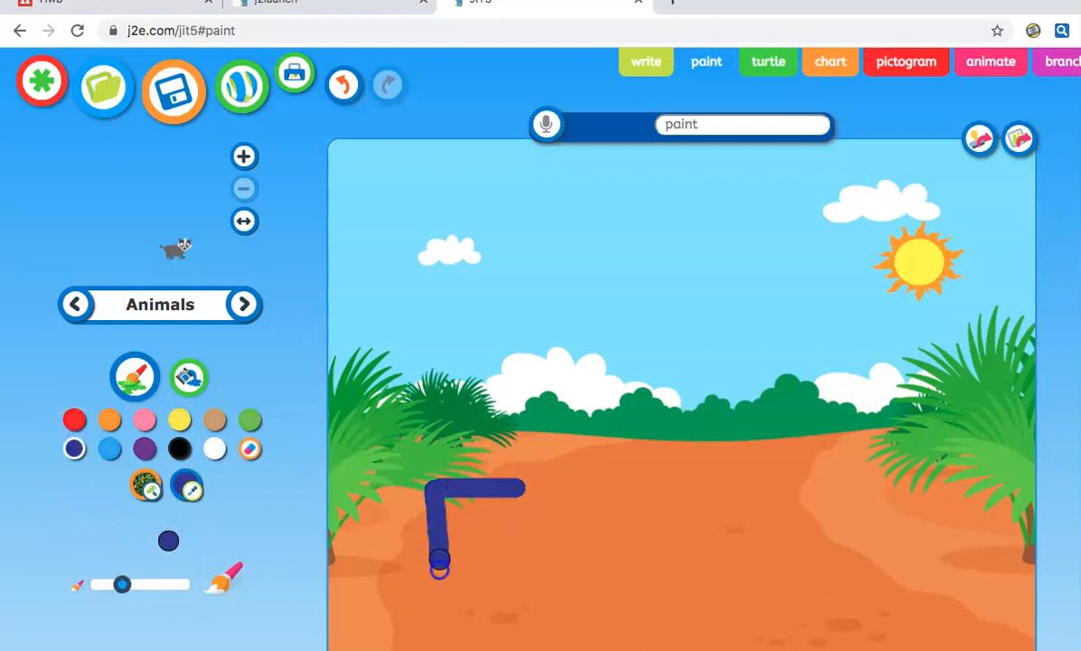
pyautogui.moveTo(439, 560); pyautogui.dragTo(543, 539)
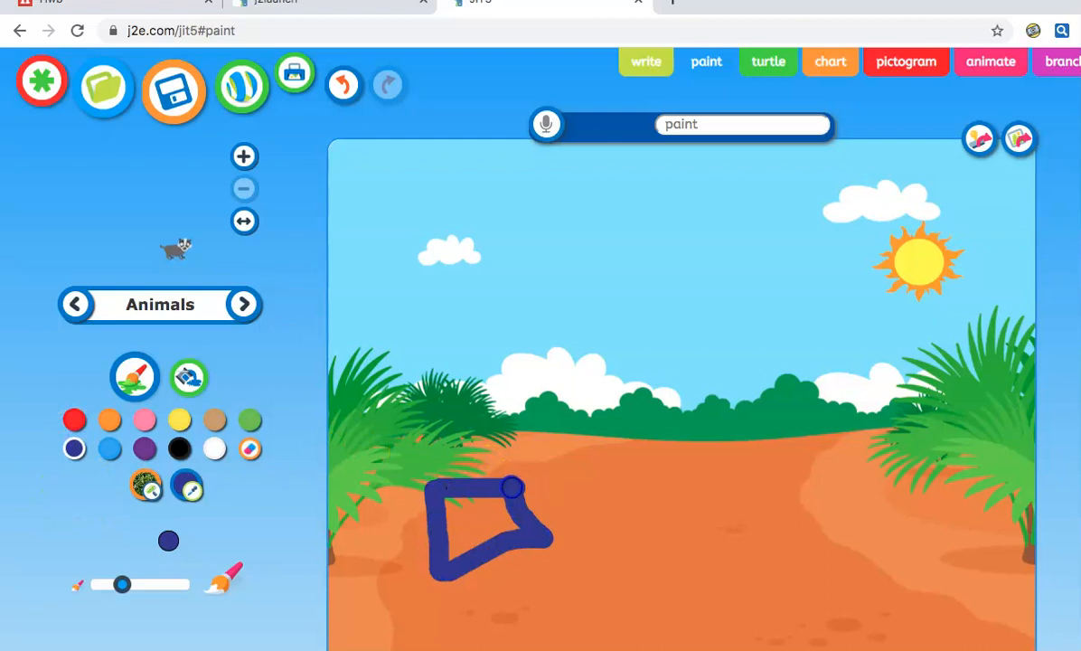
pyautogui.moveTo(123, 584); pyautogui.dragTo(215, 586)
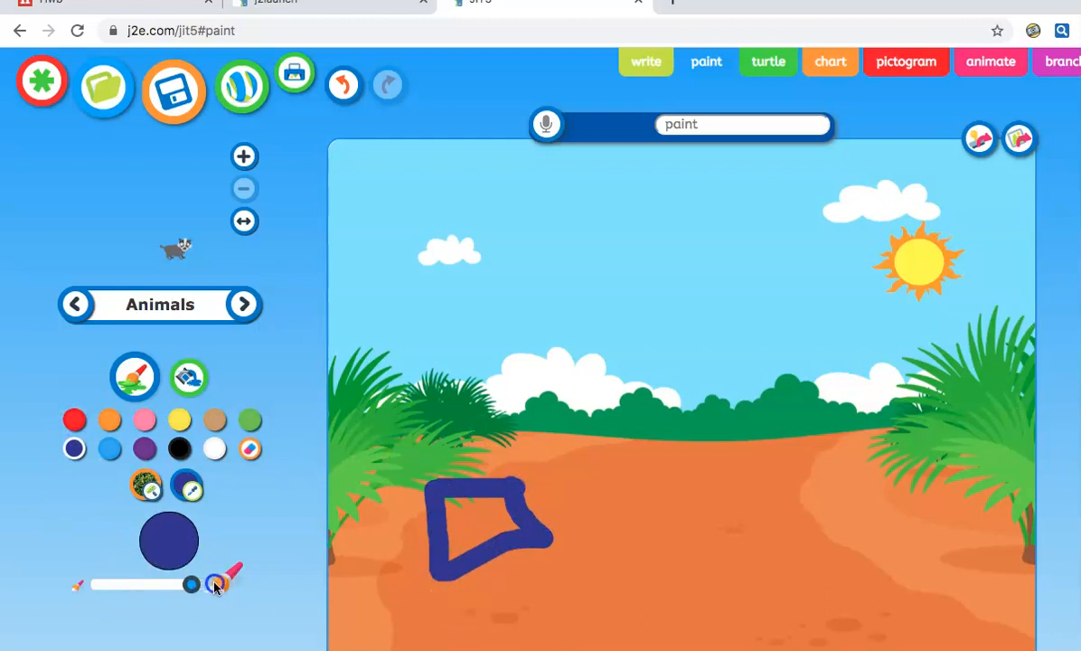
pyautogui.moveTo(688, 442)
pyautogui.mouseDown()
pyautogui.moveTo(705, 553)
pyautogui.moveTo(892, 510)
pyautogui.moveTo(884, 424)
pyautogui.moveTo(764, 410)
pyautogui.moveTo(683, 424)
pyautogui.mouseUp()
pyautogui.click(530, 387)
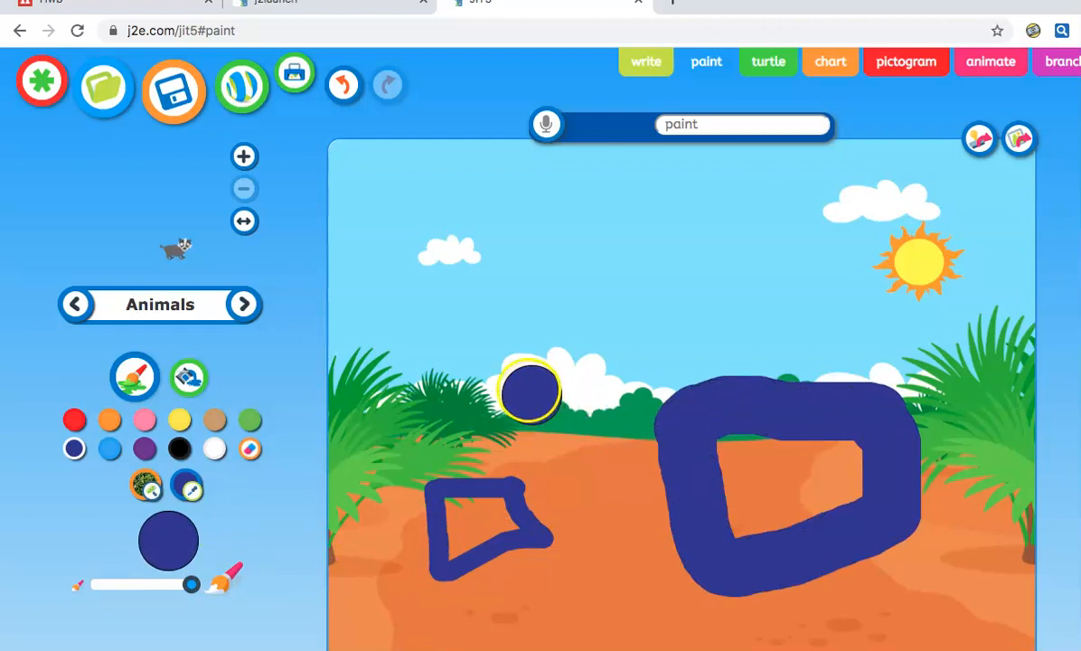
pyautogui.click(148, 483)
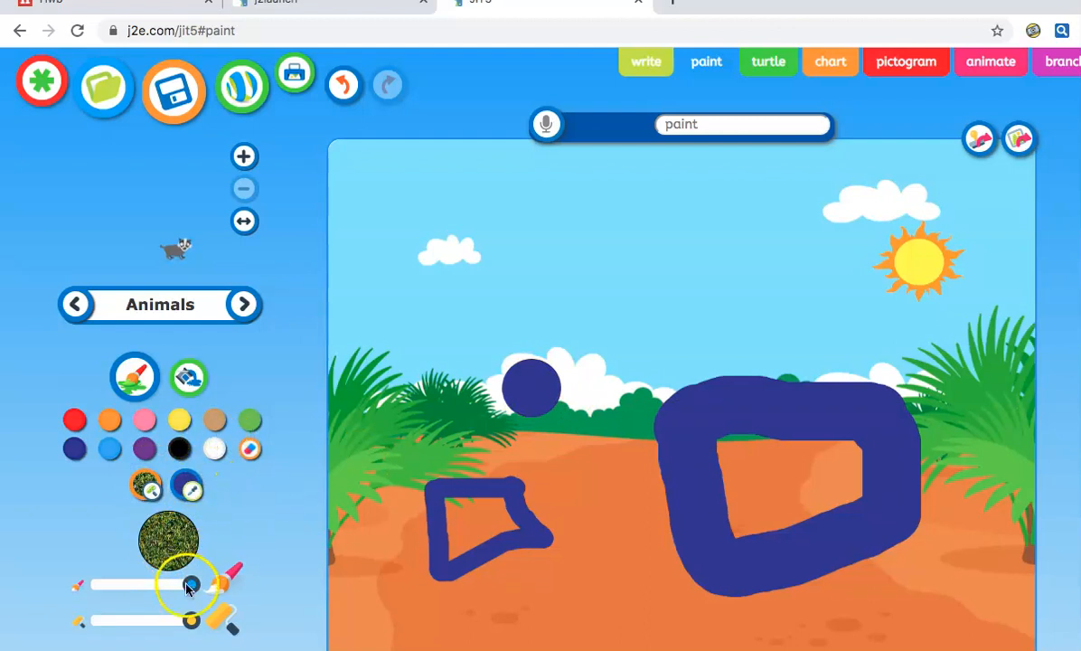
# Shrink the textured brush, adjust the fill setting, and fill the sky with grass texture
pyautogui.moveTo(190, 586)
pyautogui.mouseDown()
pyautogui.moveTo(138, 582)
pyautogui.moveTo(178, 583)
pyautogui.mouseUp()
pyautogui.moveTo(191, 627); pyautogui.dragTo(126, 628)
pyautogui.click(188, 384)
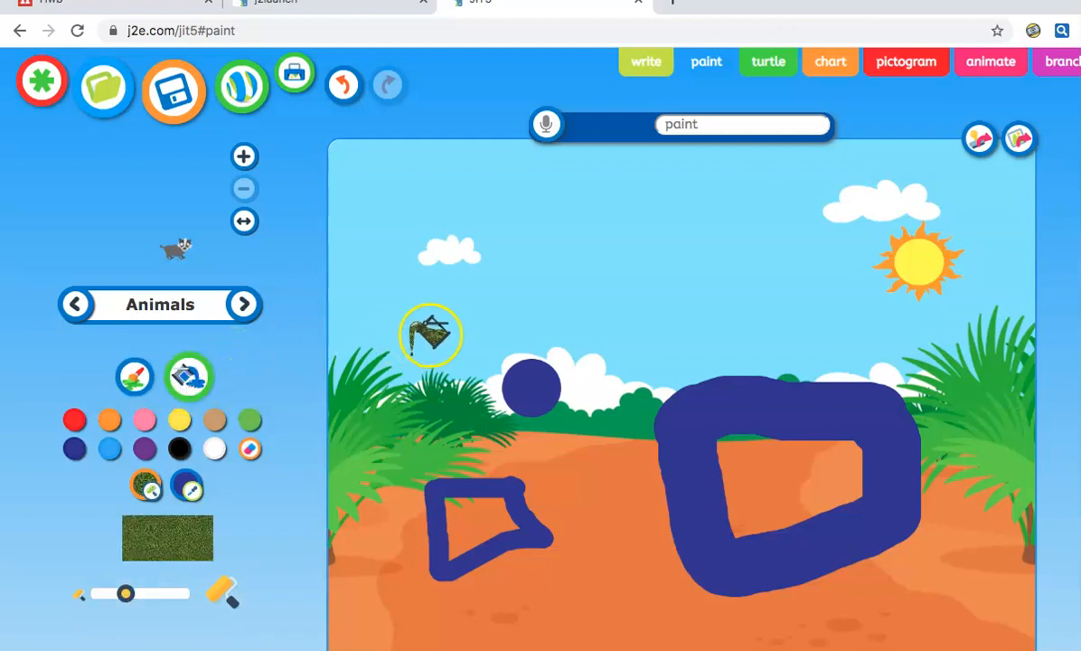
pyautogui.click(450, 304)
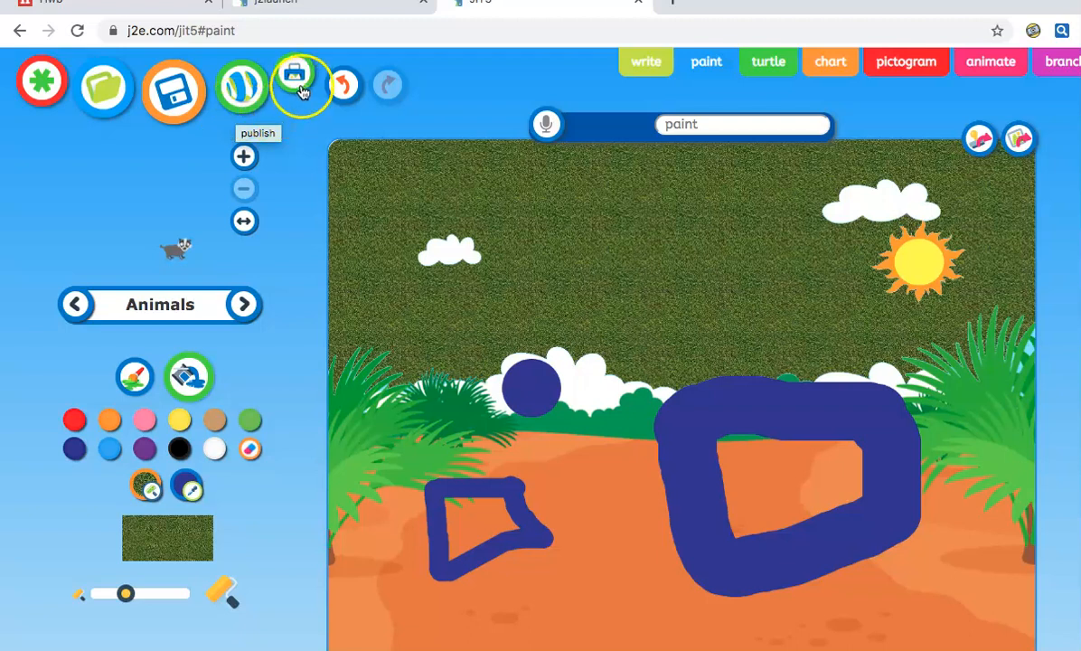
pyautogui.click(548, 125)
# Record a short sound clip, accept it, and play it back
pyautogui.click(613, 225)
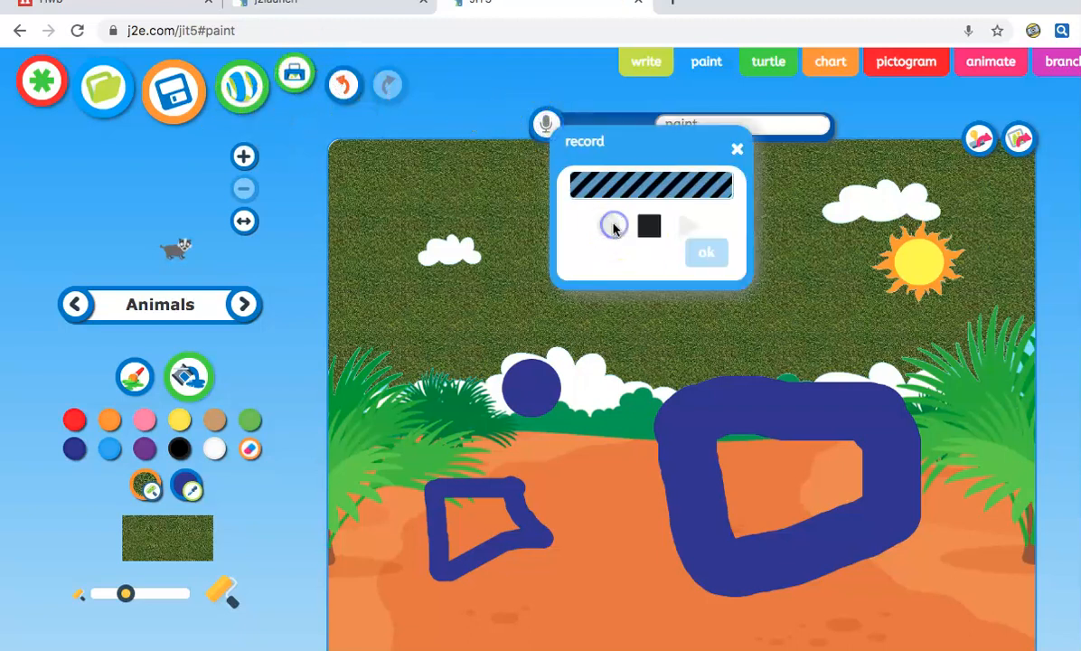
pyautogui.click(648, 226)
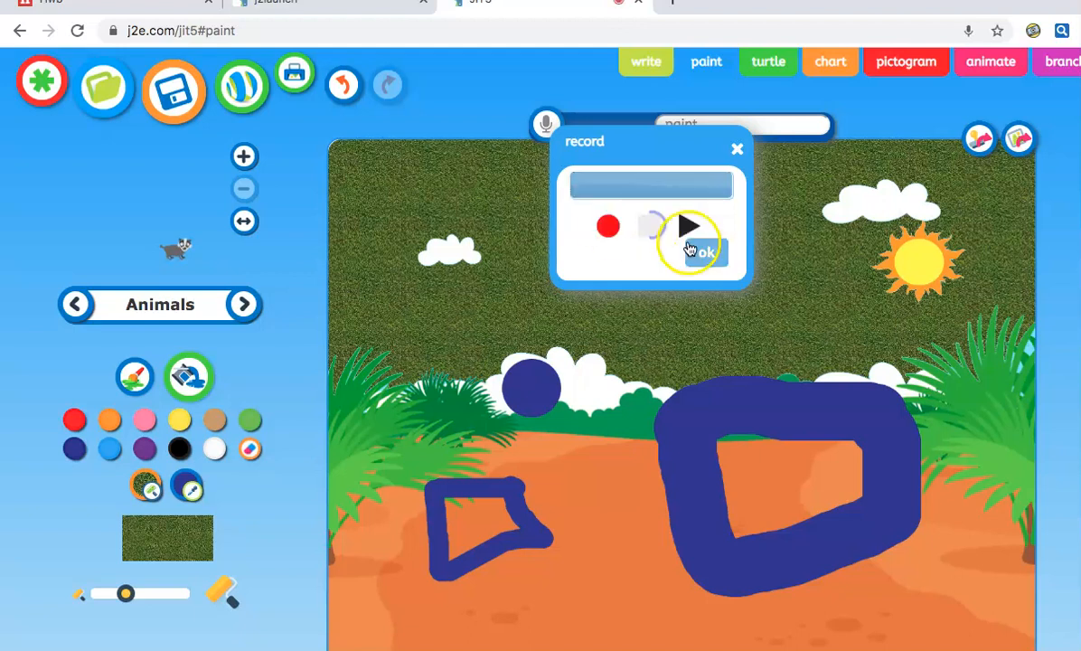
pyautogui.click(688, 249)
pyautogui.click(586, 123)
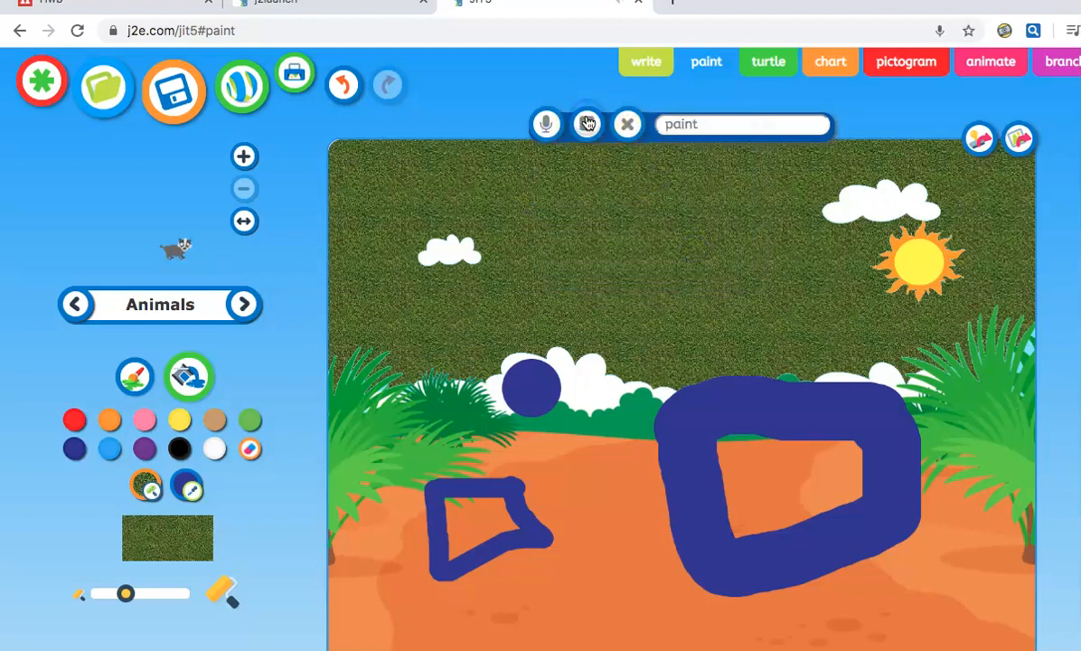
pyautogui.click(693, 124)
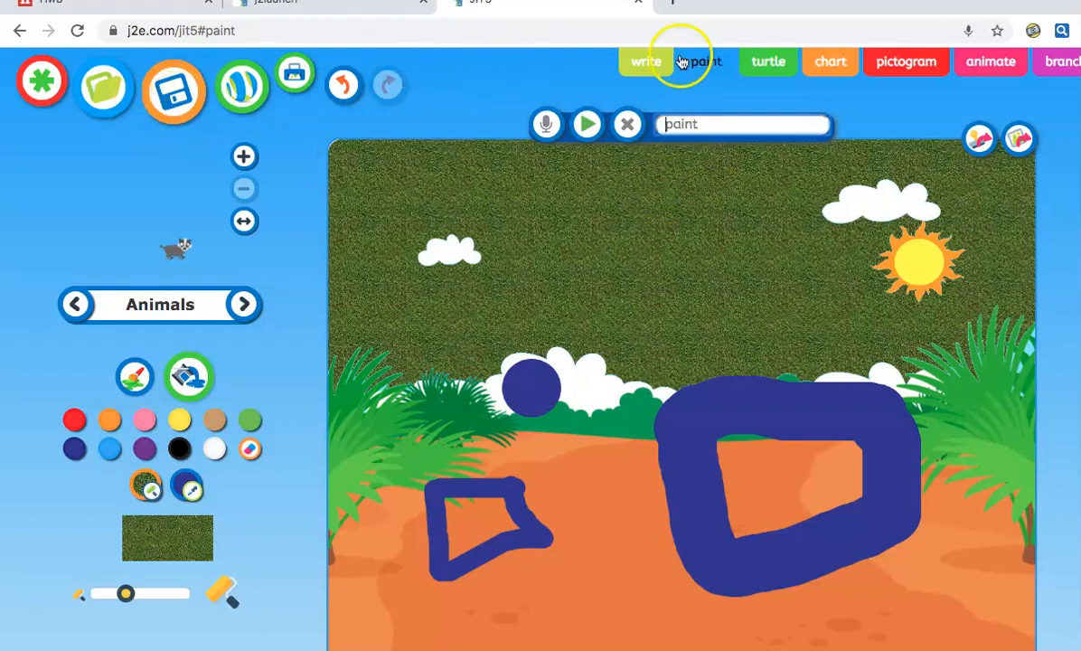
# In turtle mode, browse the backgrounds and start a program on the town template
pyautogui.click(770, 66)
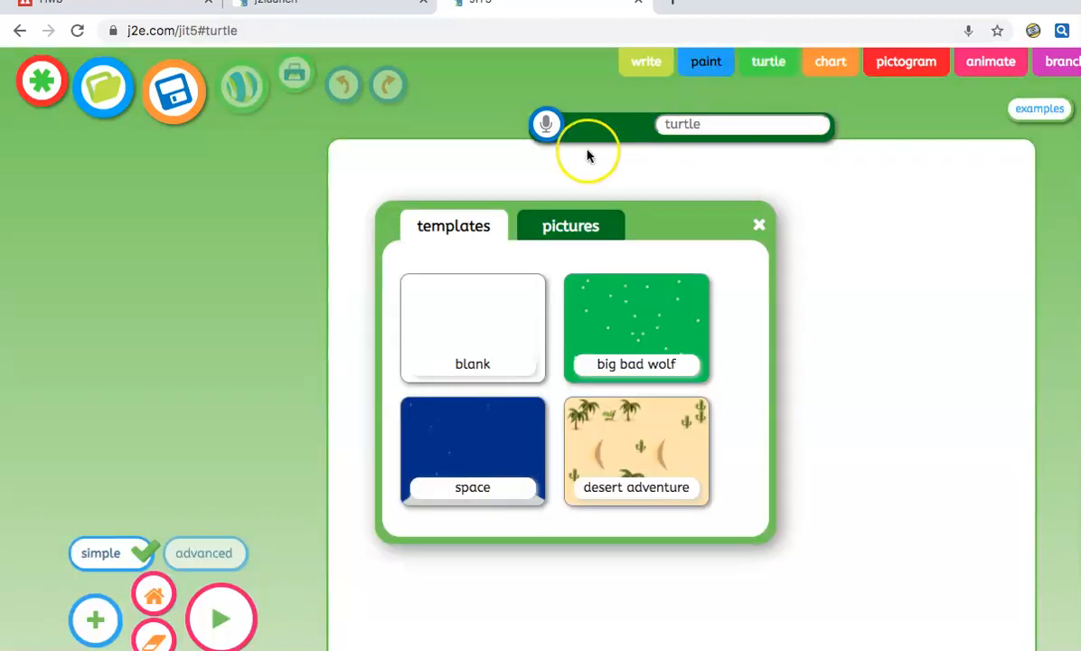
pyautogui.scroll(-5, 613, 319)
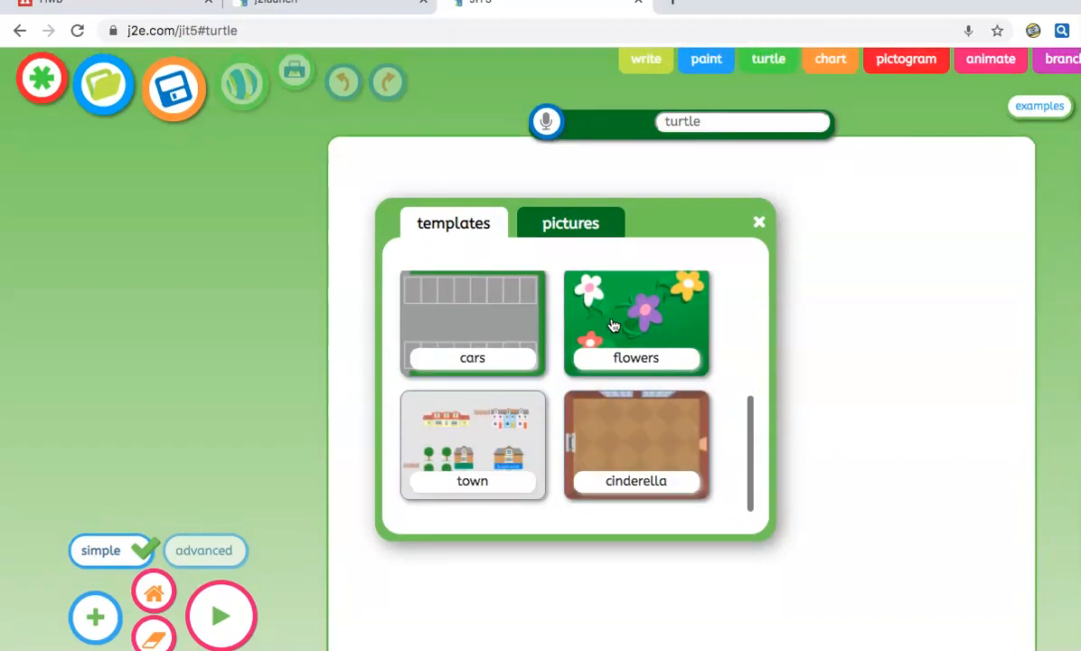
pyautogui.click(558, 231)
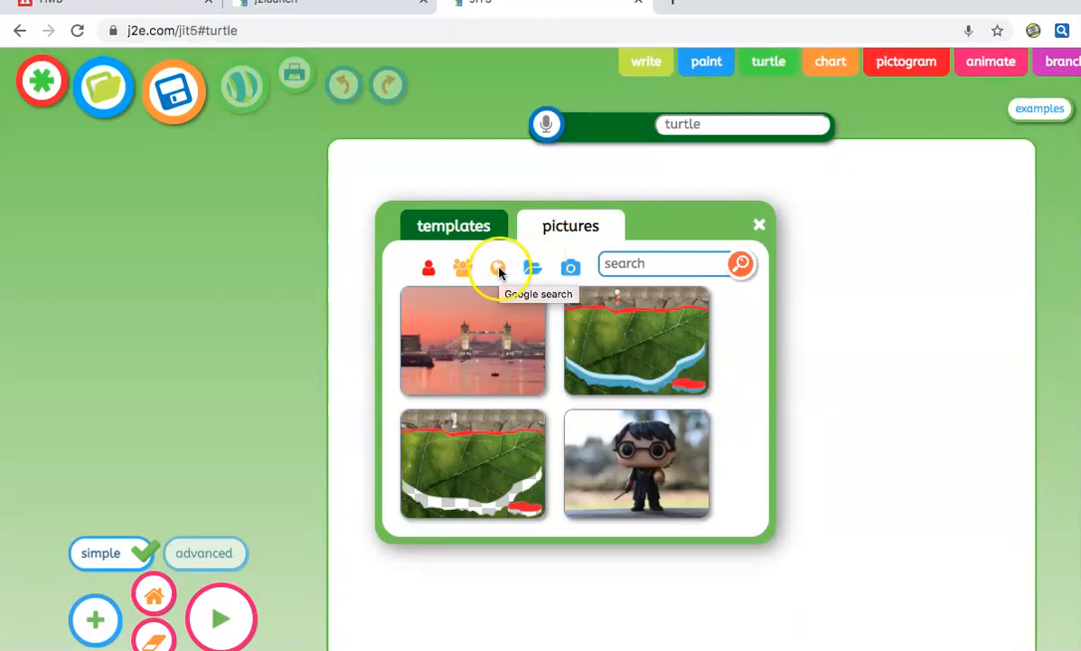
pyautogui.click(461, 227)
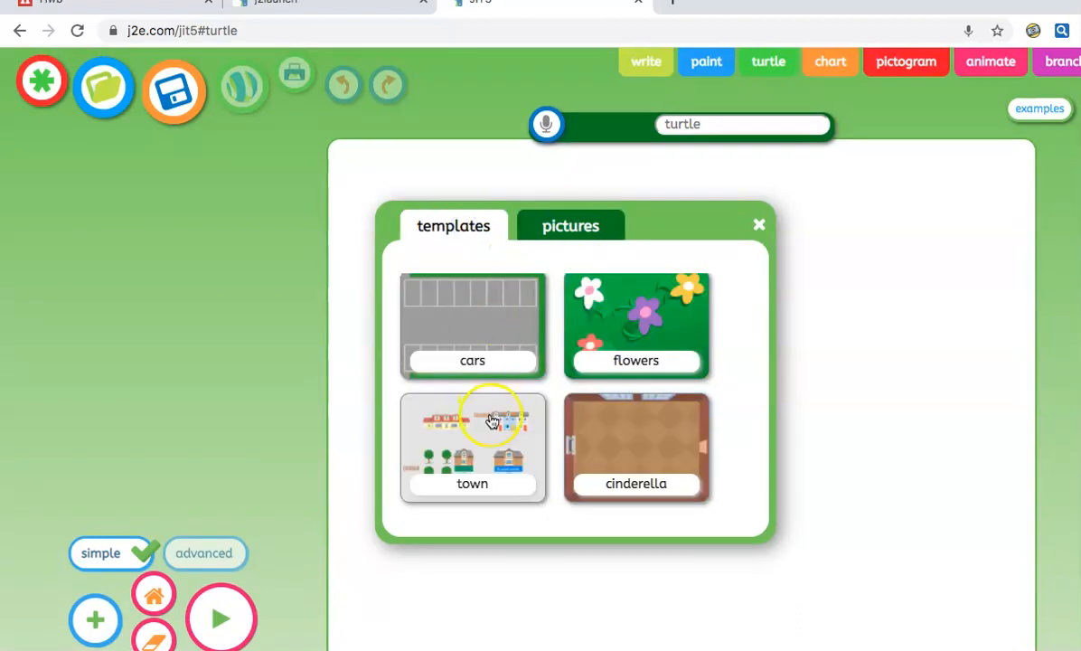
pyautogui.click(492, 422)
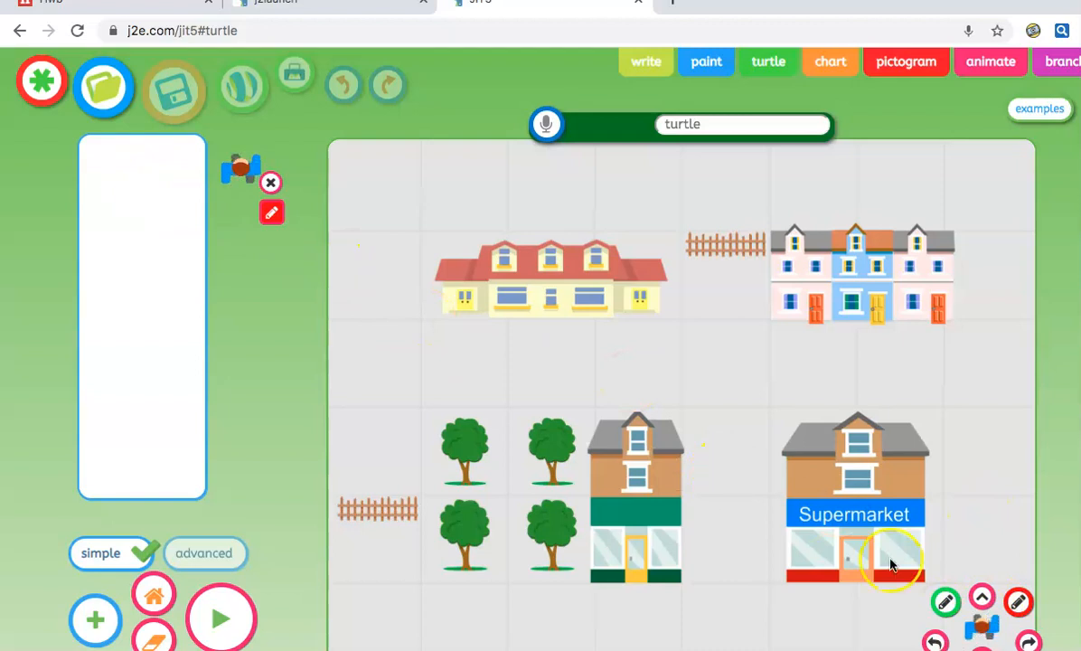
# Move the turtle forward three squares, turn left, and put its pen down
pyautogui.click(983, 597)
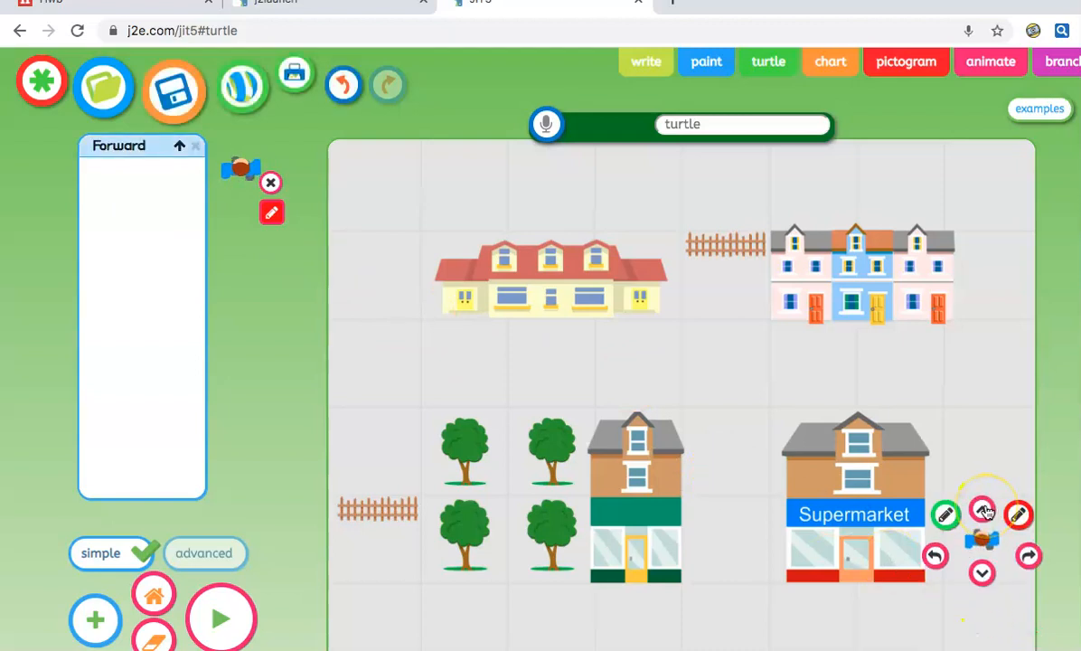
pyautogui.click(983, 509)
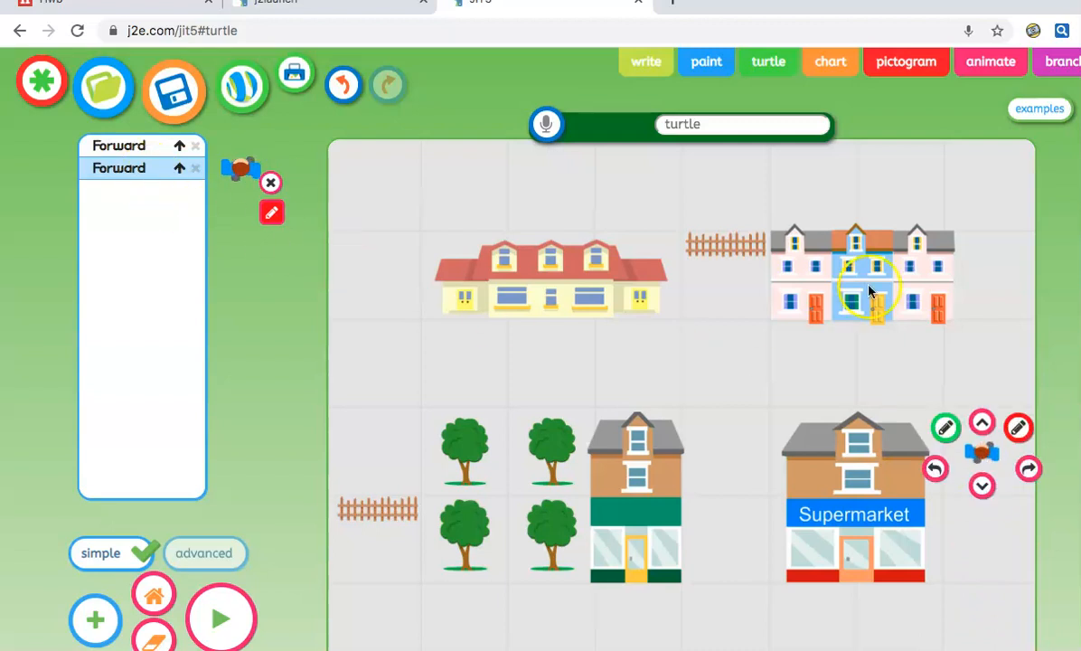
pyautogui.click(982, 420)
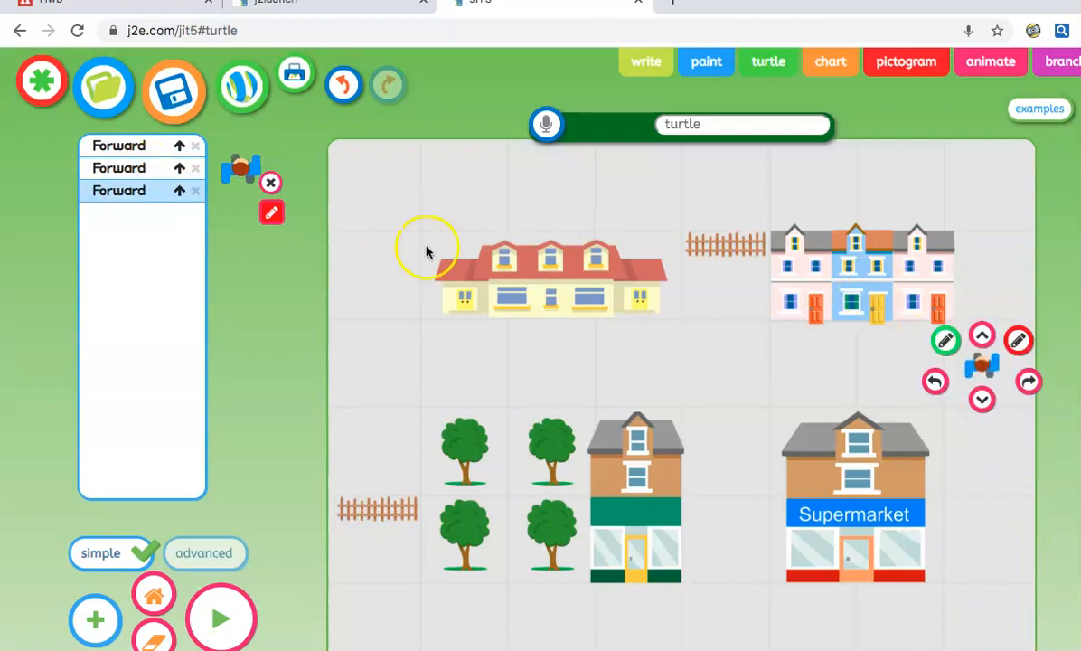
pyautogui.click(937, 383)
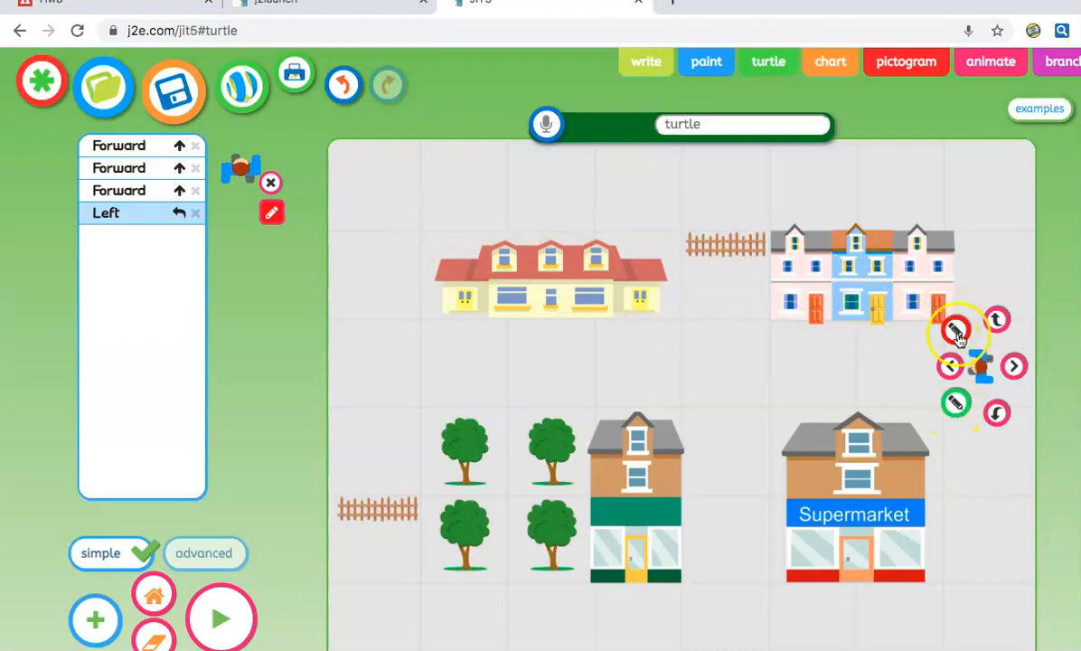
pyautogui.click(958, 402)
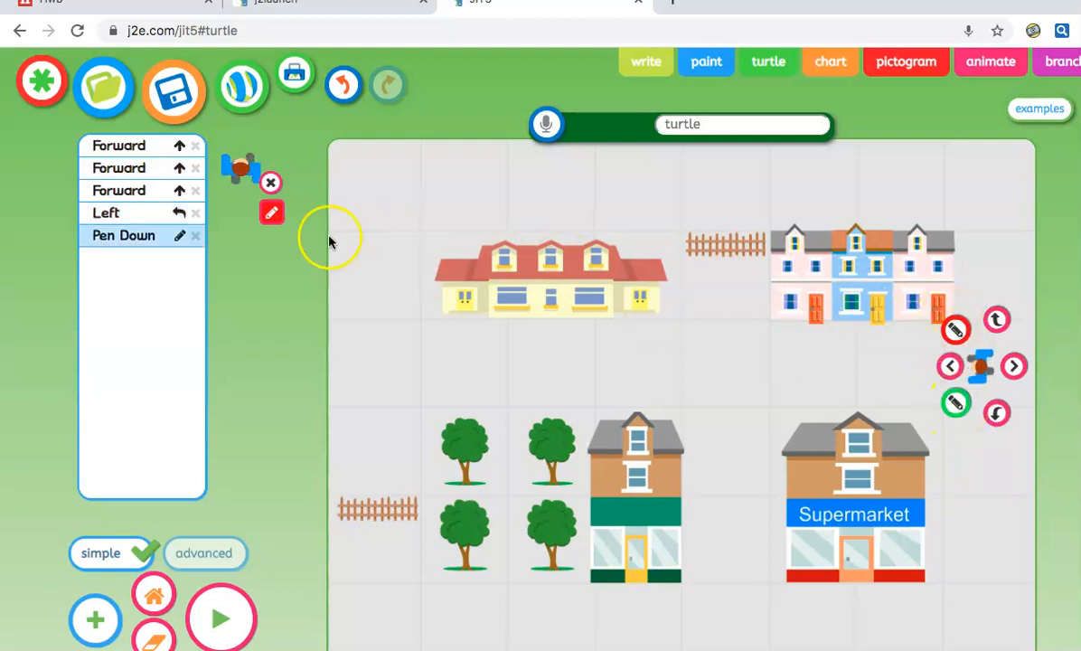
# Set the pen to pink, draw two steps forward, then lift the pen and move on
pyautogui.click(270, 214)
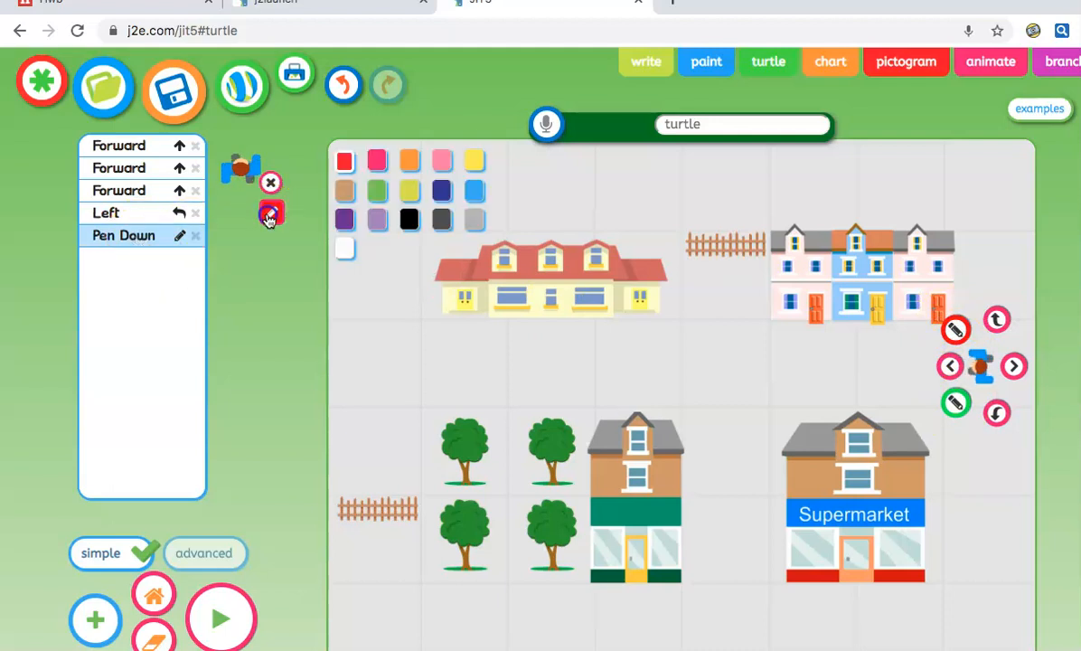
pyautogui.click(442, 161)
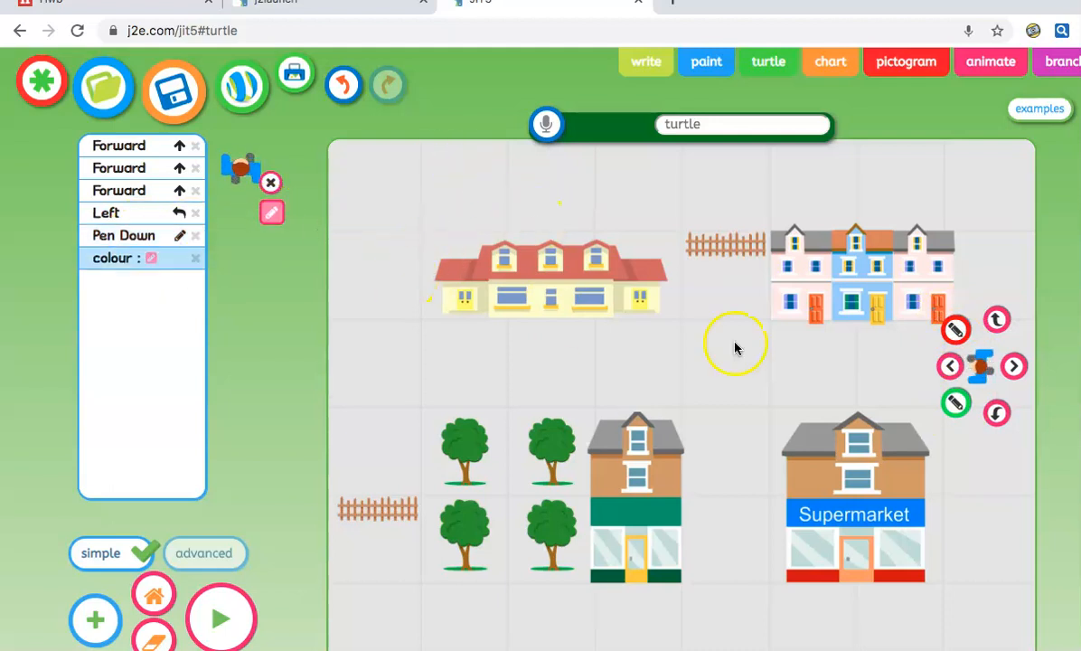
pyautogui.click(949, 366)
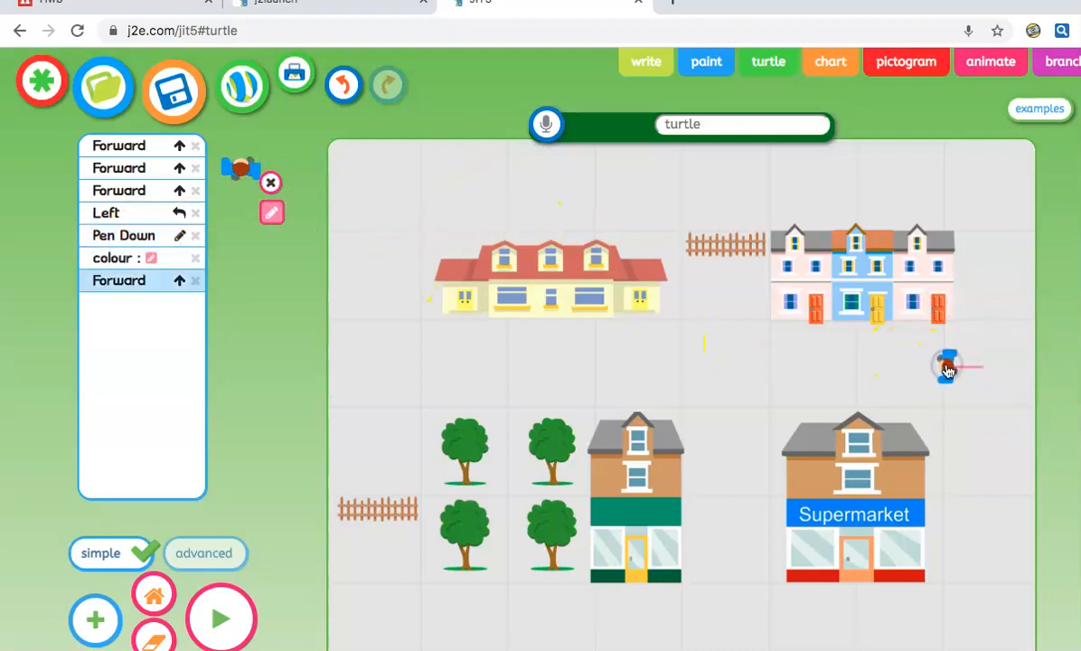
pyautogui.click(861, 366)
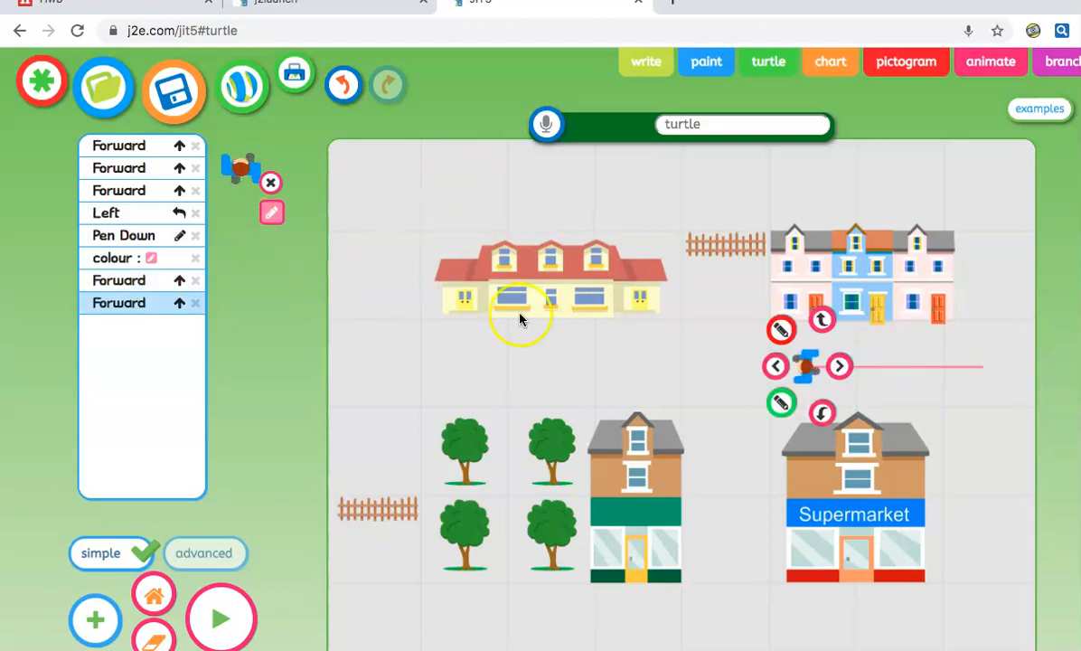
pyautogui.click(766, 325)
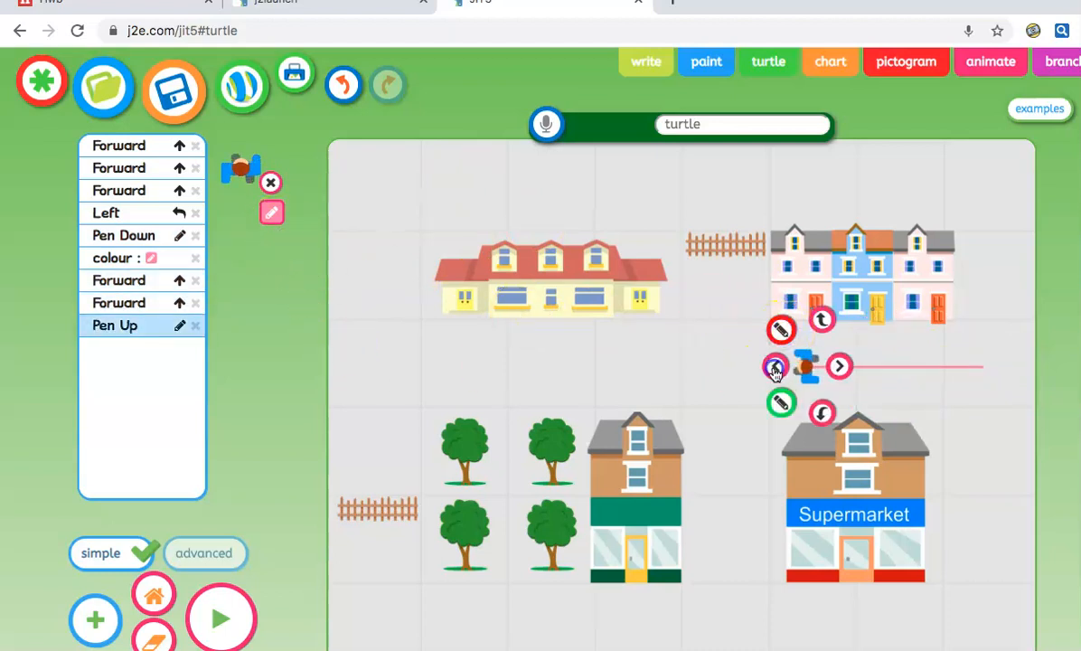
pyautogui.click(774, 367)
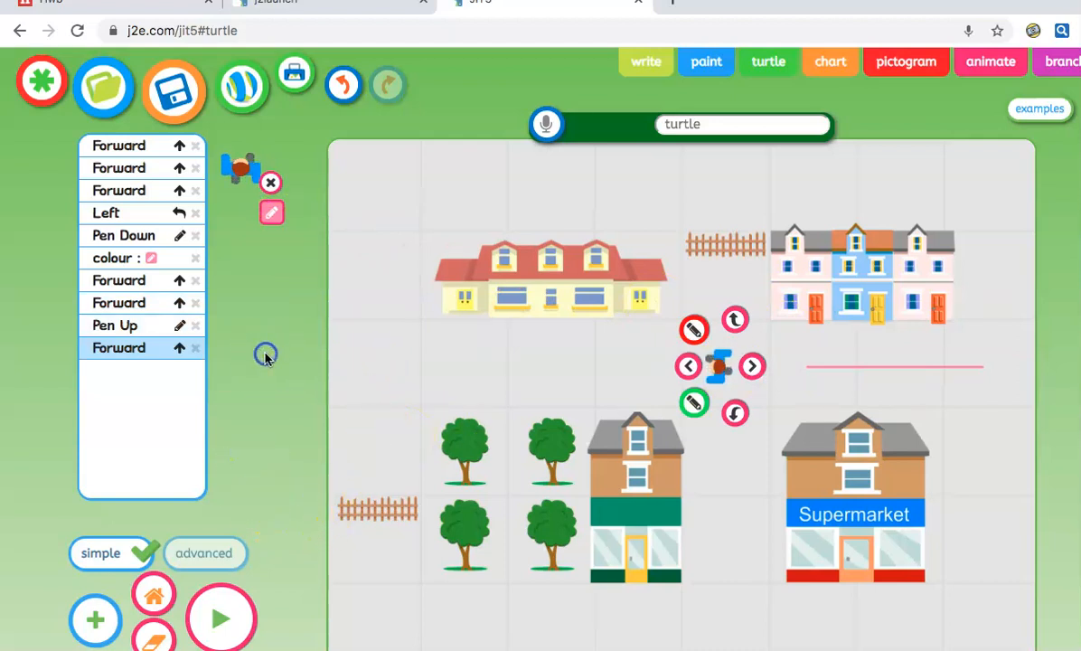
# Reset the turtle, give a new dog sprite Forward, Left, Forward, run both, enable advanced mode
pyautogui.click(154, 596)
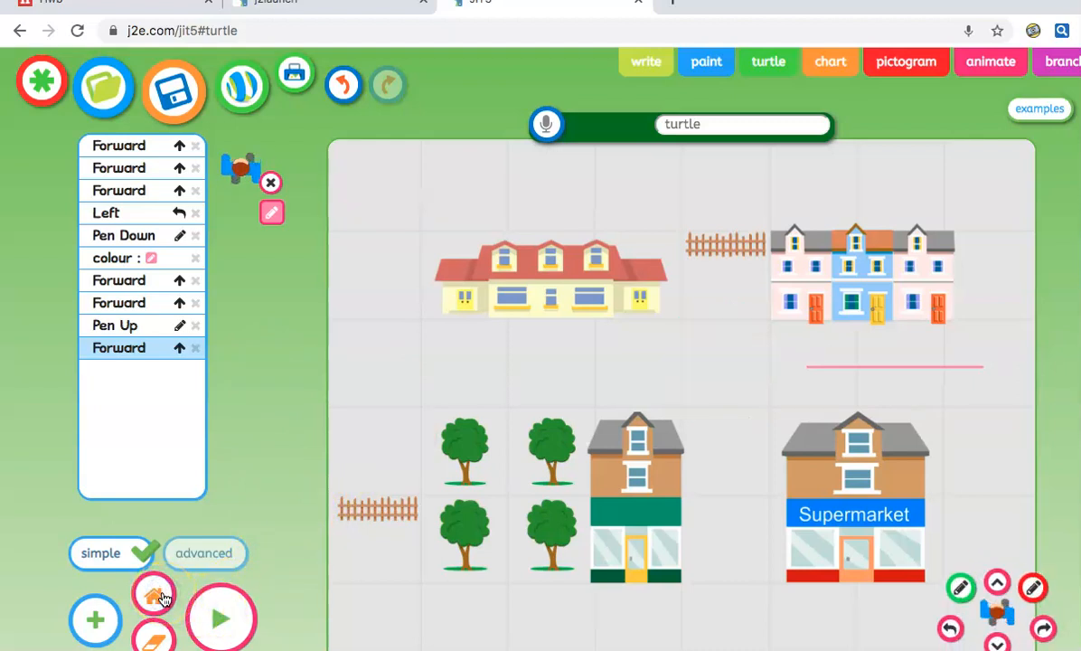
pyautogui.click(95, 619)
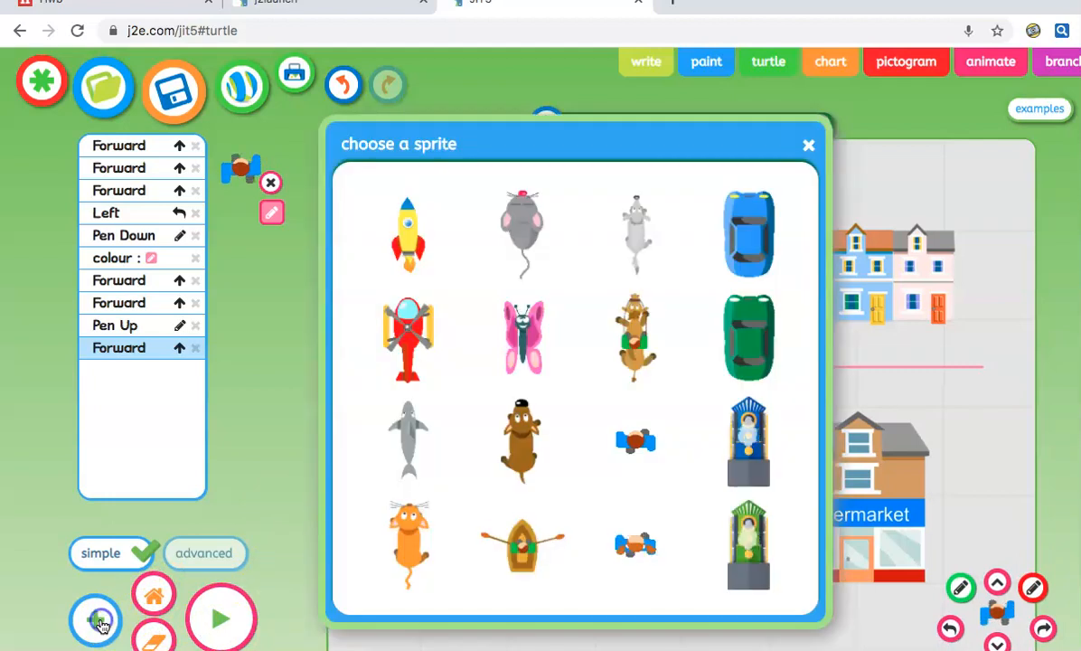
pyautogui.click(524, 443)
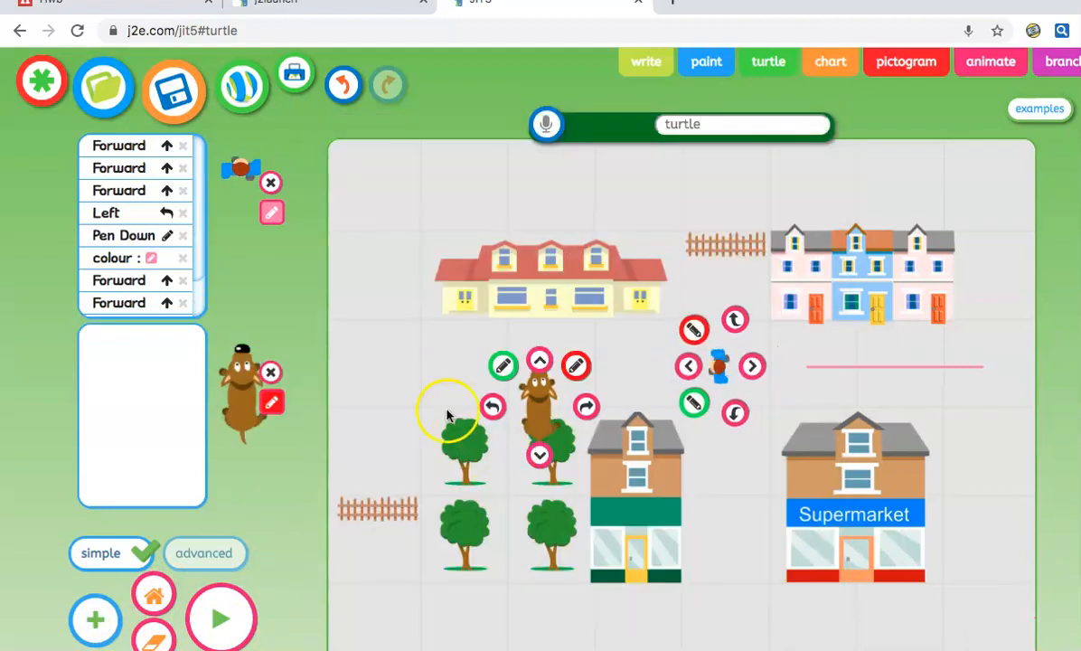
pyautogui.click(540, 361)
pyautogui.click(495, 309)
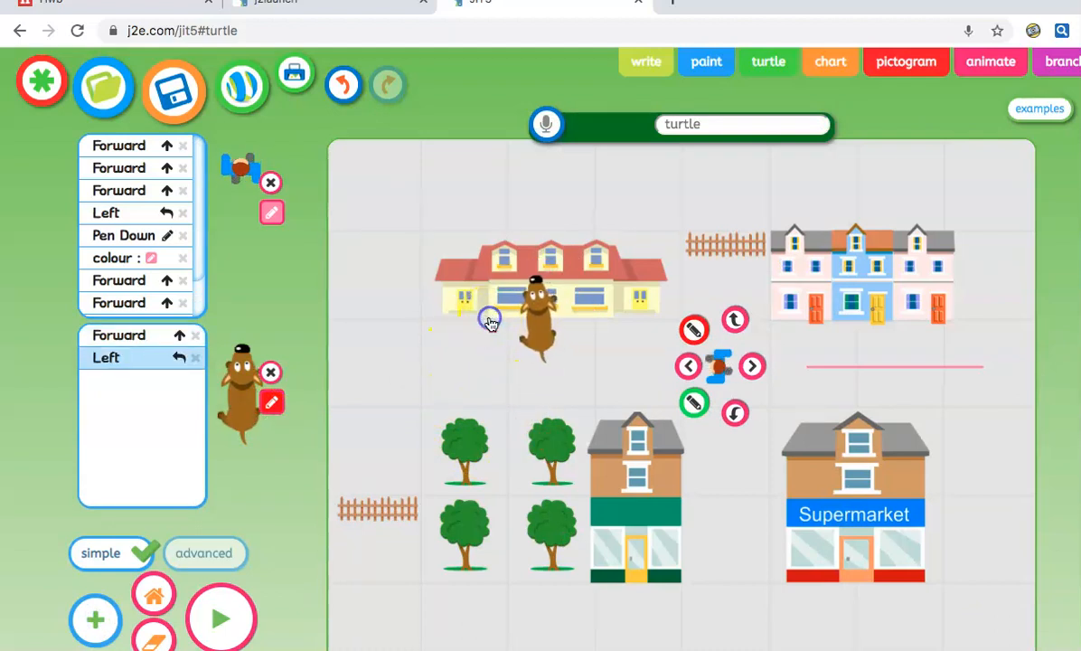
pyautogui.click(492, 317)
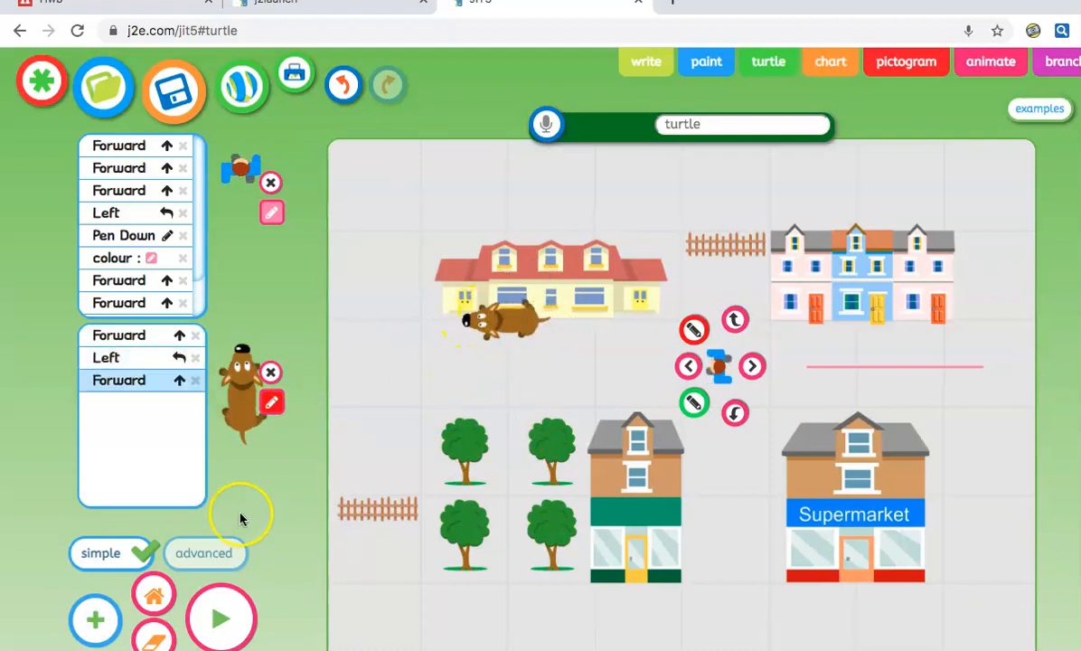
pyautogui.click(252, 624)
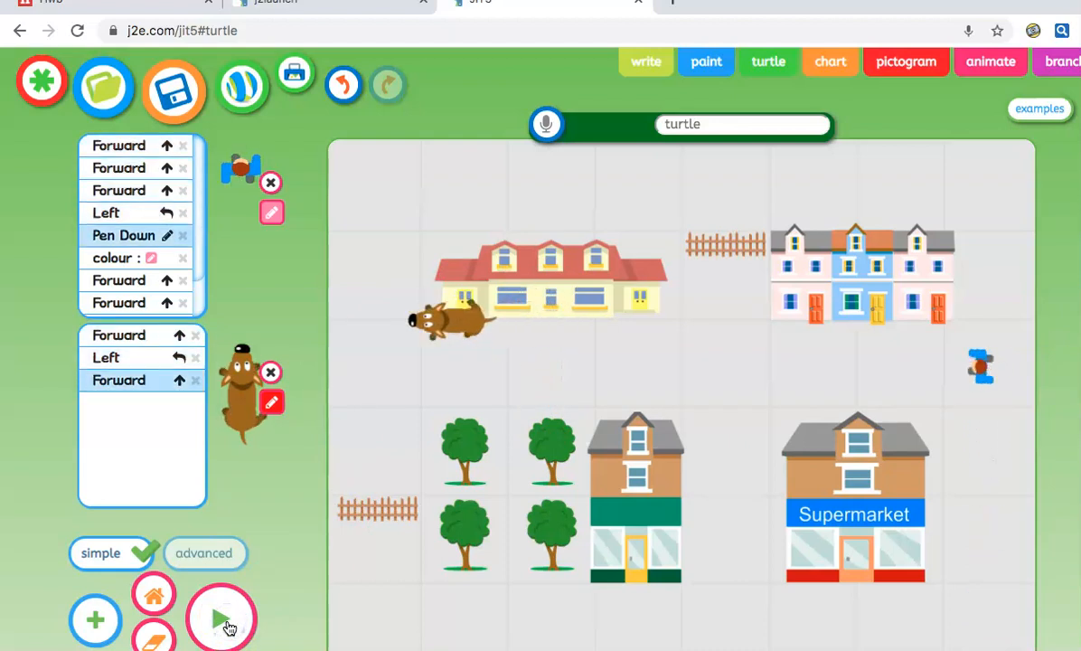
pyautogui.click(202, 555)
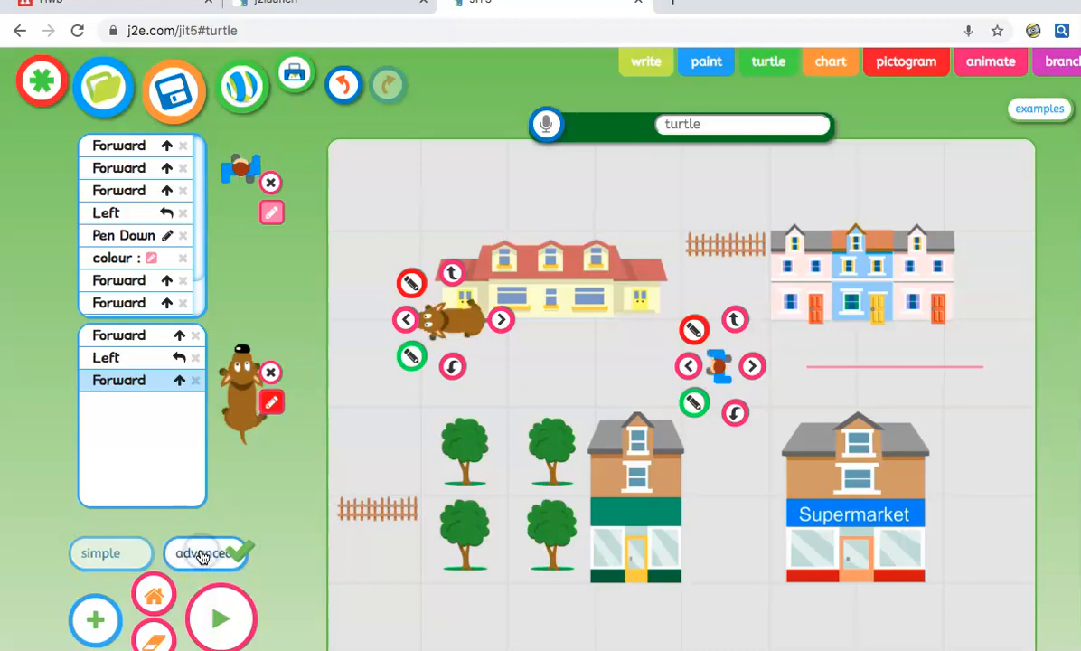
# Erase all commands from the turtle's and dog's programs, confirming the clear-all prompt
pyautogui.click(156, 641)
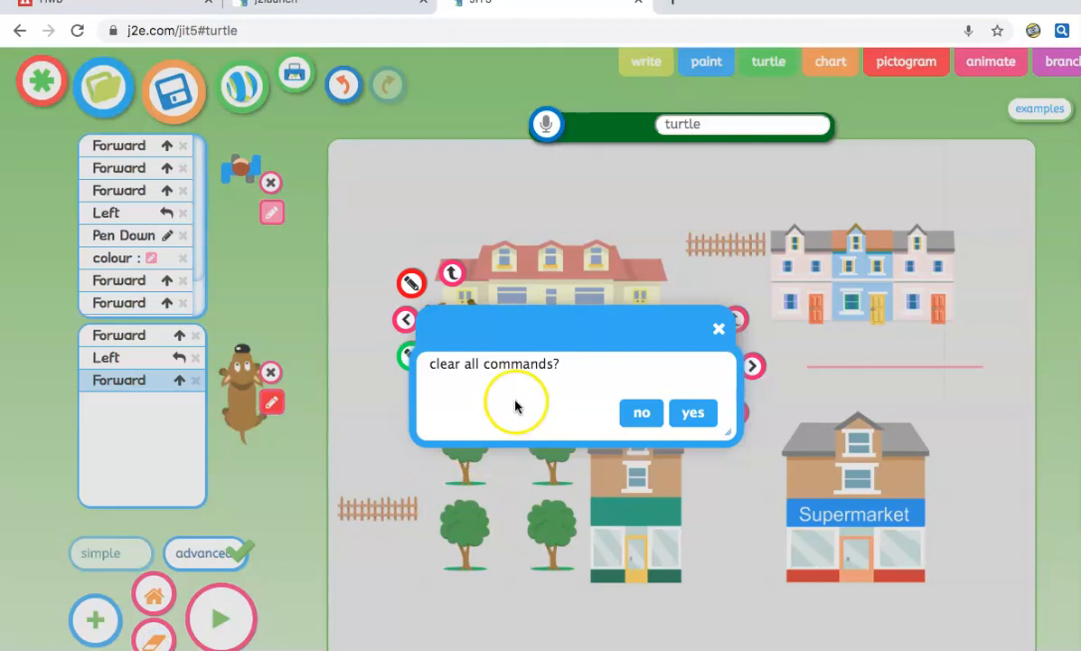
pyautogui.click(693, 412)
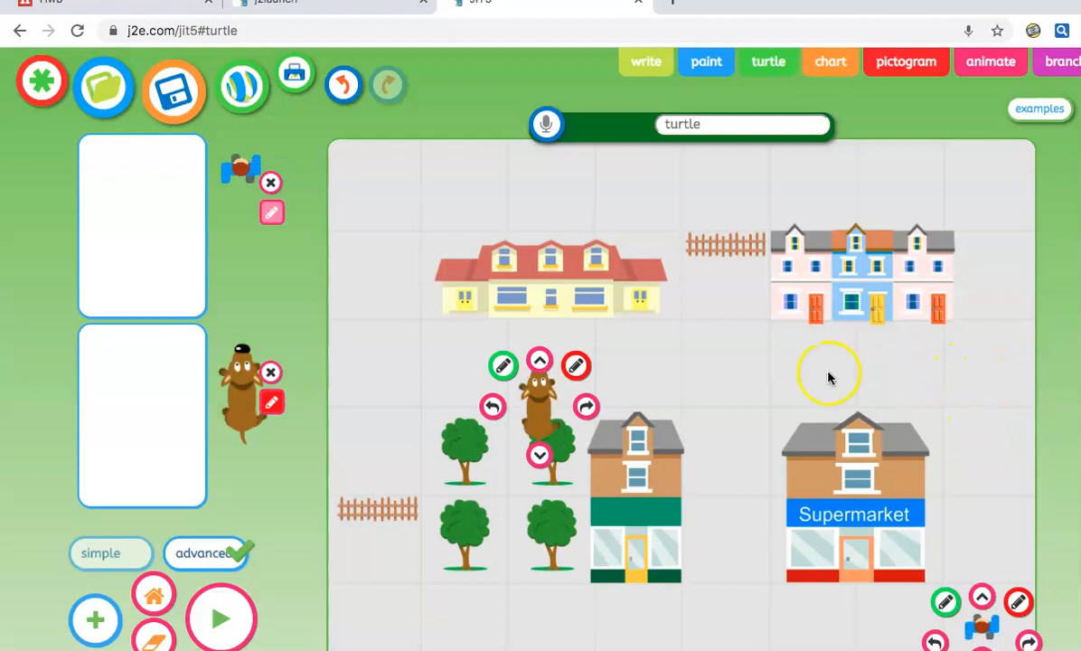
# Give the turtle three Forward commands and one Left, deleting the accidental second Left
pyautogui.click(981, 596)
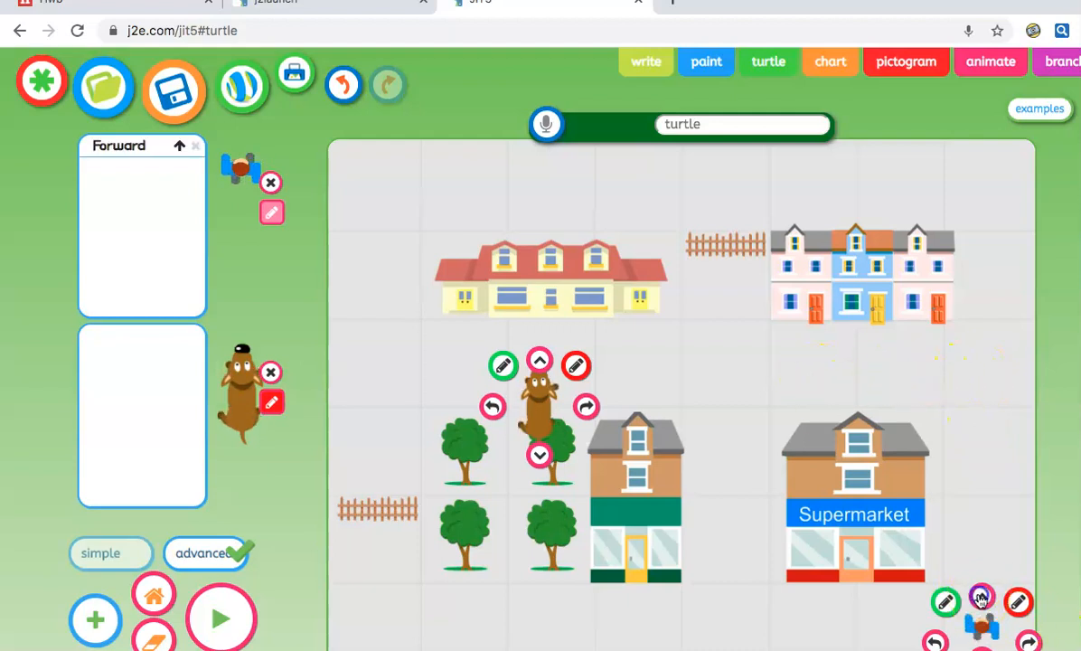
pyautogui.click(981, 597)
pyautogui.click(980, 597)
pyautogui.click(933, 642)
pyautogui.click(934, 642)
pyautogui.click(223, 633)
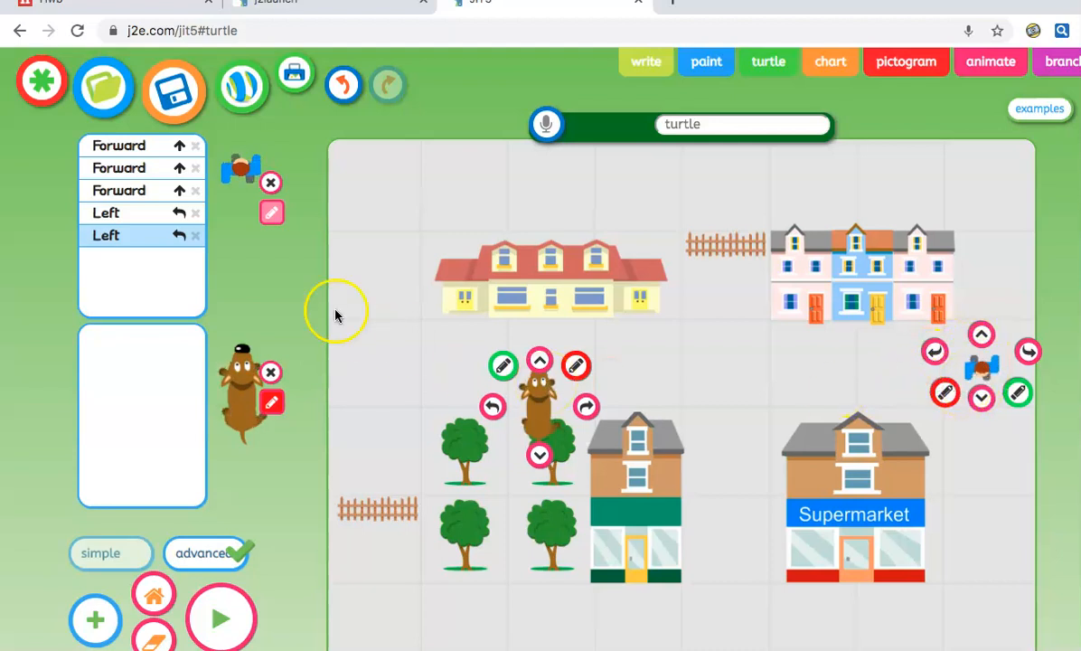
pyautogui.click(195, 235)
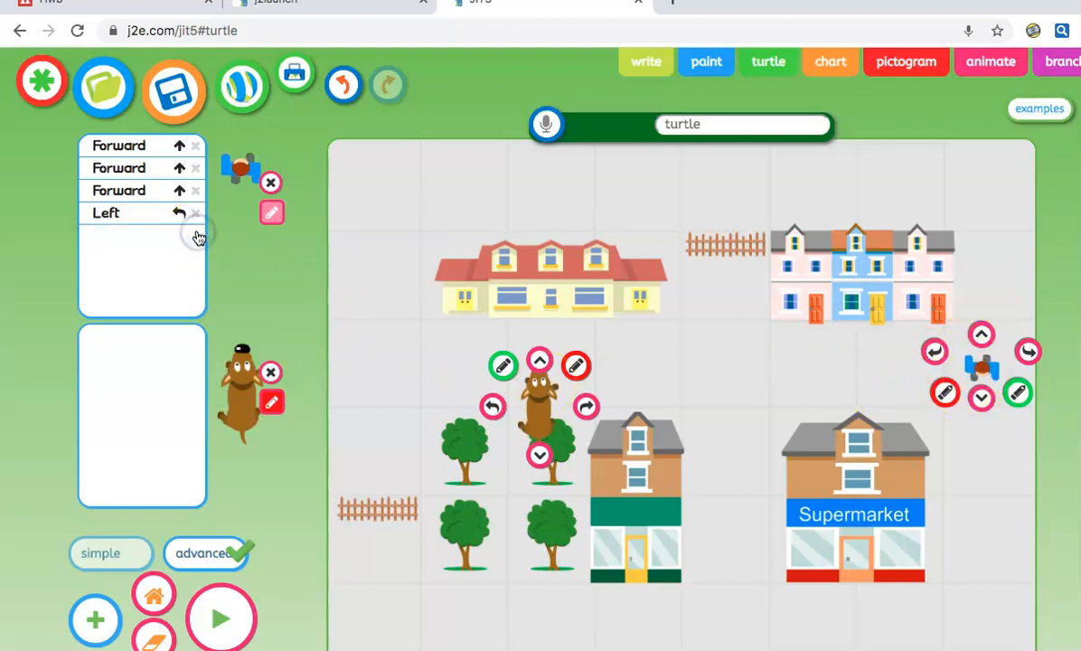
# Append two more Forwards to the turtle's program and run it
pyautogui.click(984, 406)
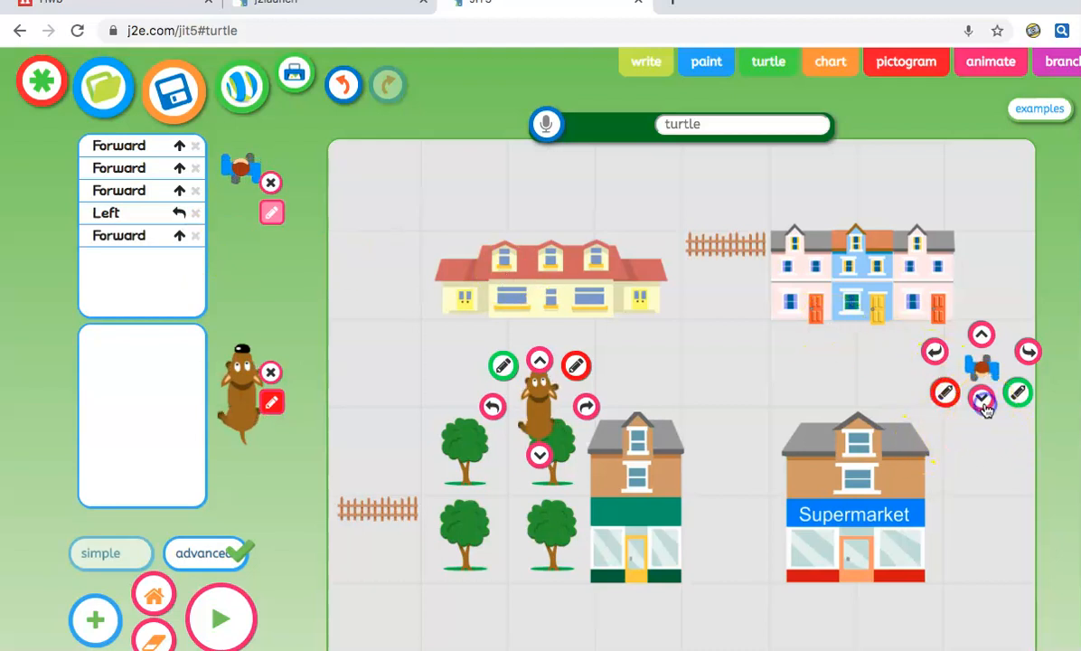
pyautogui.click(983, 407)
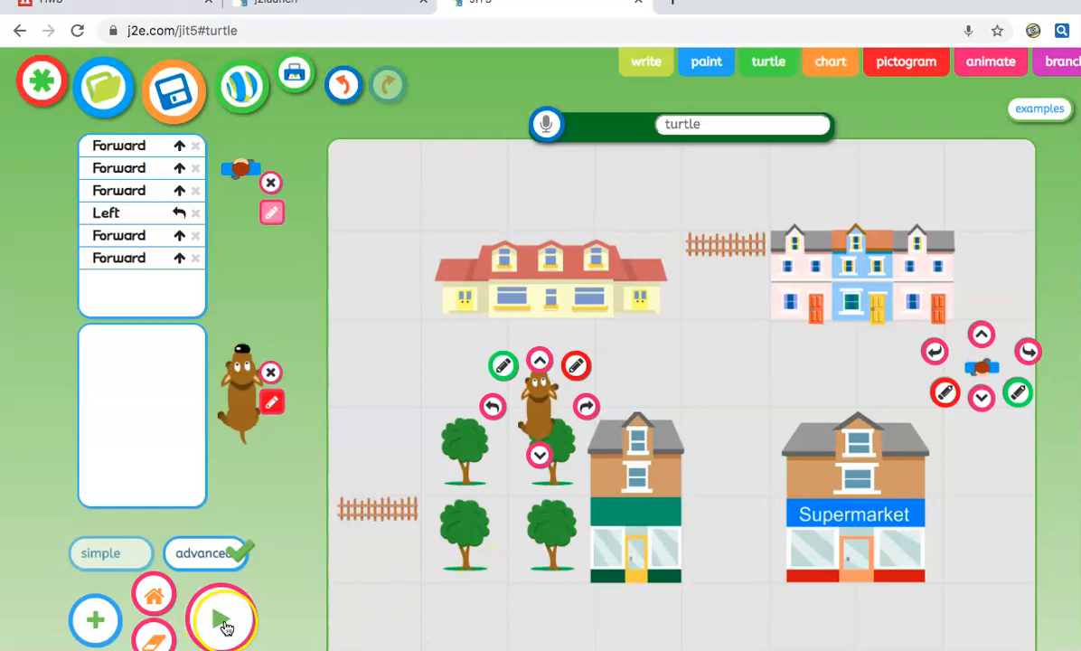
pyautogui.click(224, 624)
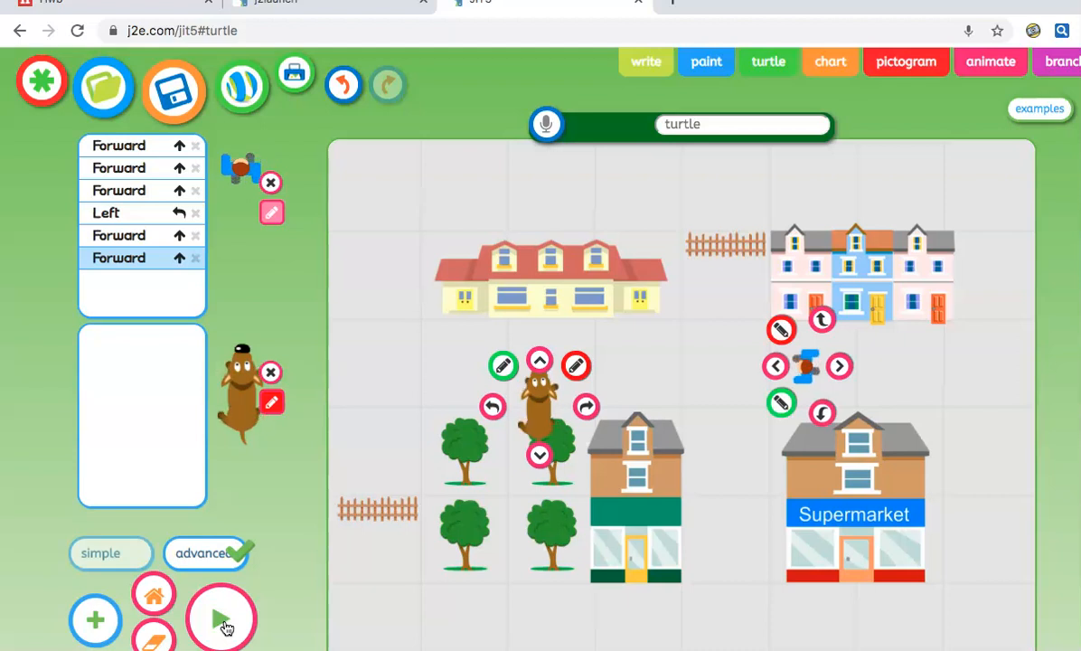
# Open the Y1Example1 space example from the shared JIT examples
pyautogui.click(805, 238)
pyautogui.click(1031, 108)
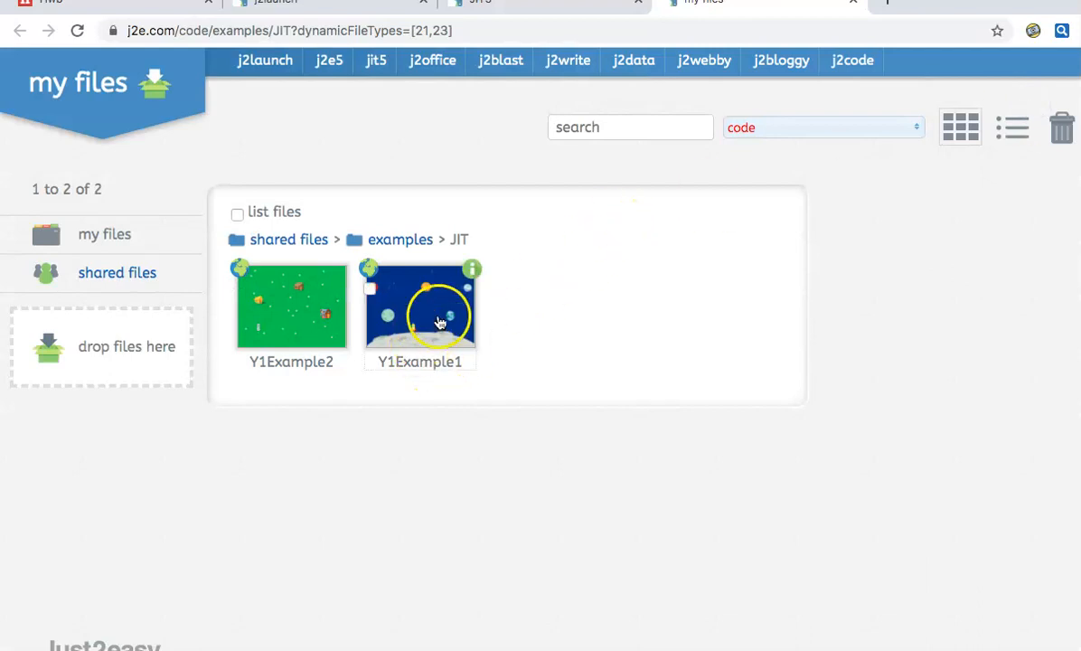
pyautogui.click(440, 323)
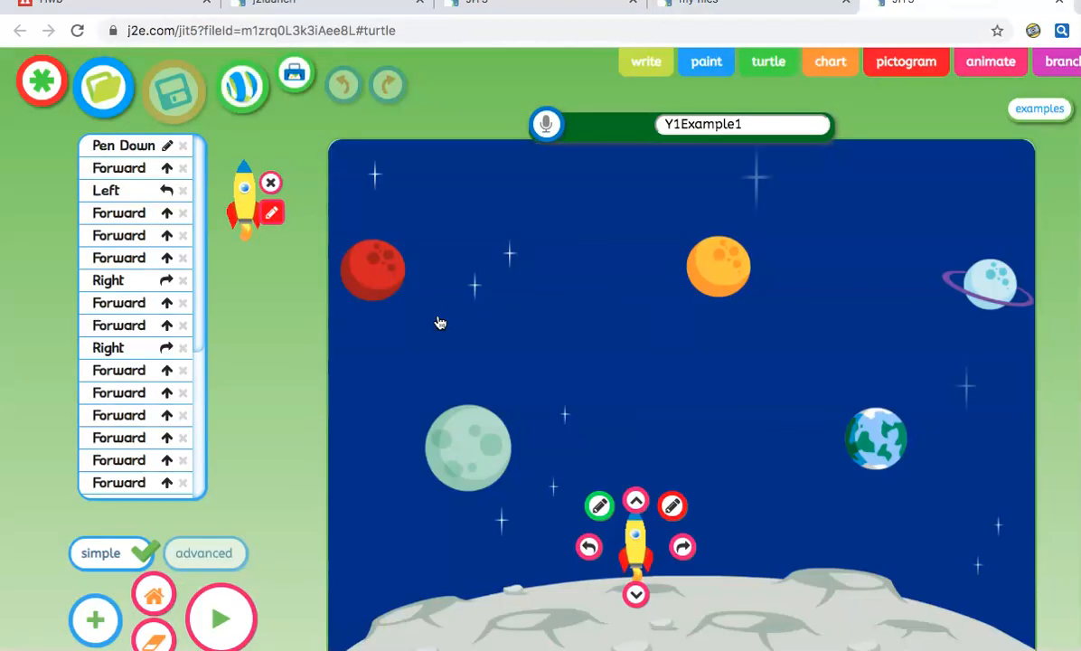
# Run the Y1Example1 rocket program to trace its red route past the planets, then exit full screen
pyautogui.click(291, 557)
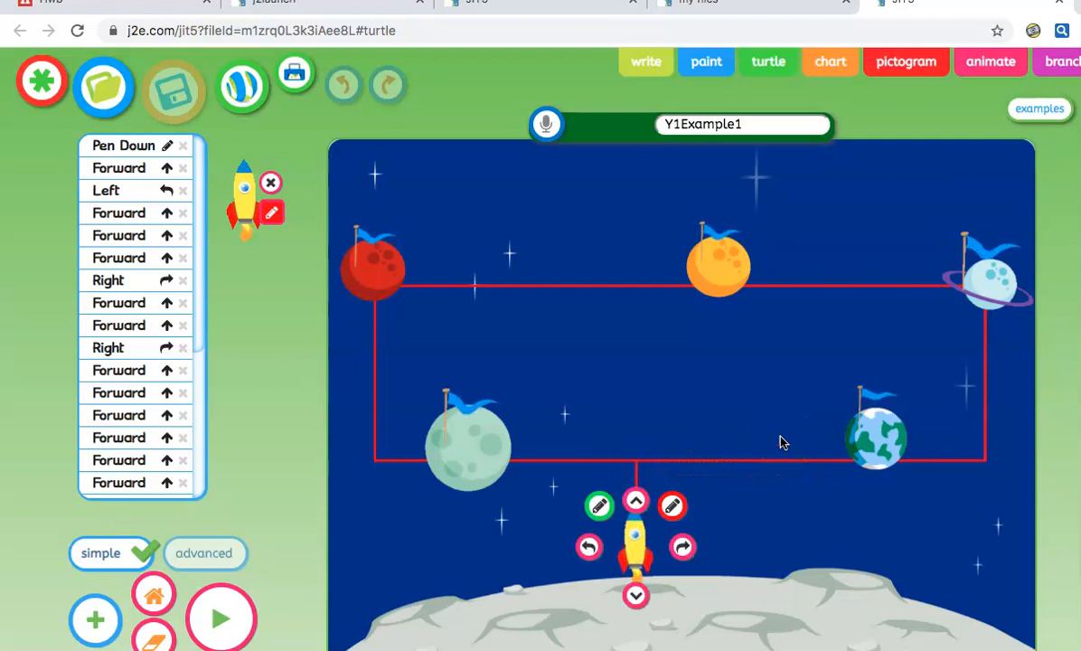
pyautogui.click(728, 121)
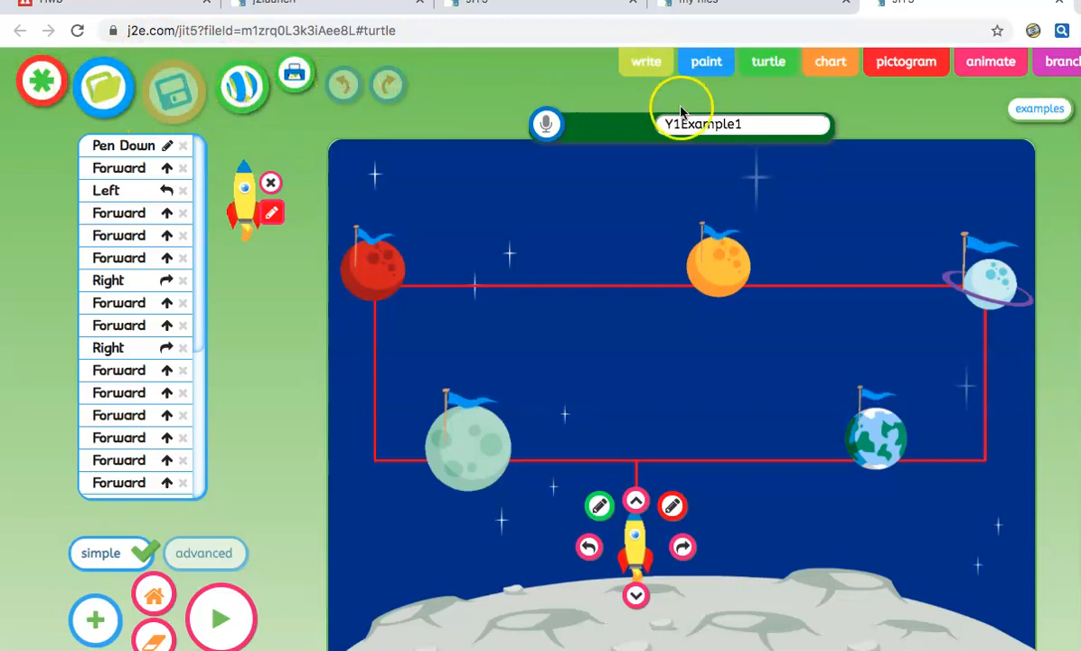
pyautogui.moveTo(184, 13)
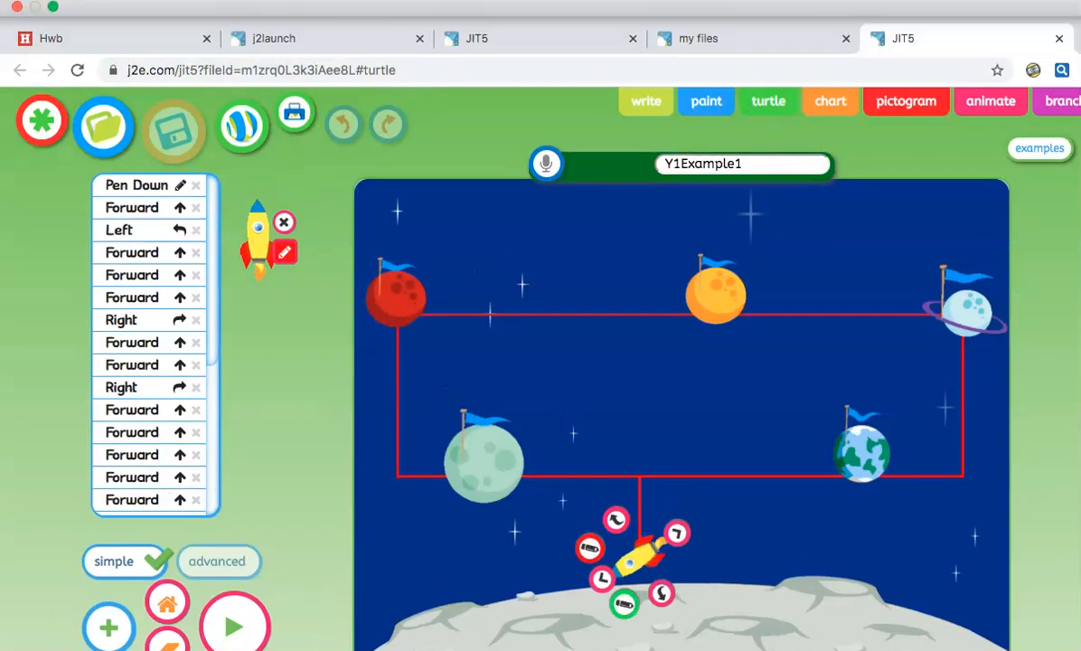
pyautogui.click(55, 8)
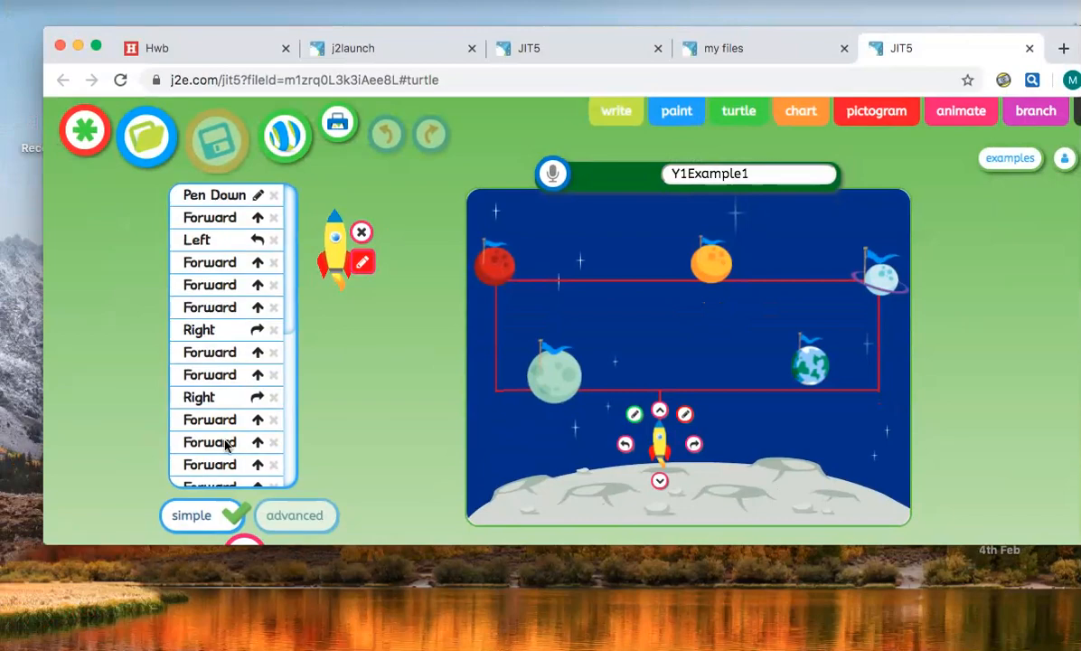